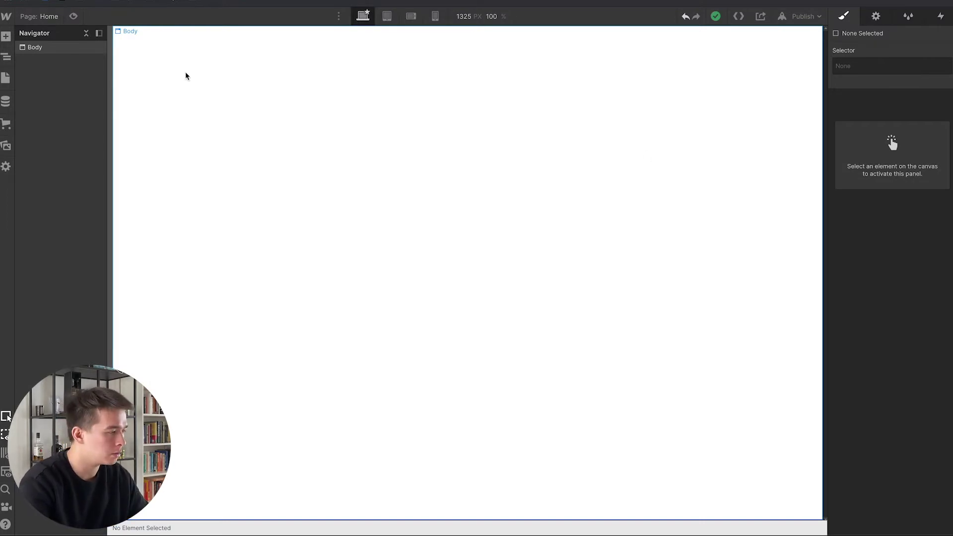
Add a Div Block to the page and give it the class 'section'.
click(6, 37)
drag(40, 222, 455, 228)
click(895, 65)
text(se)
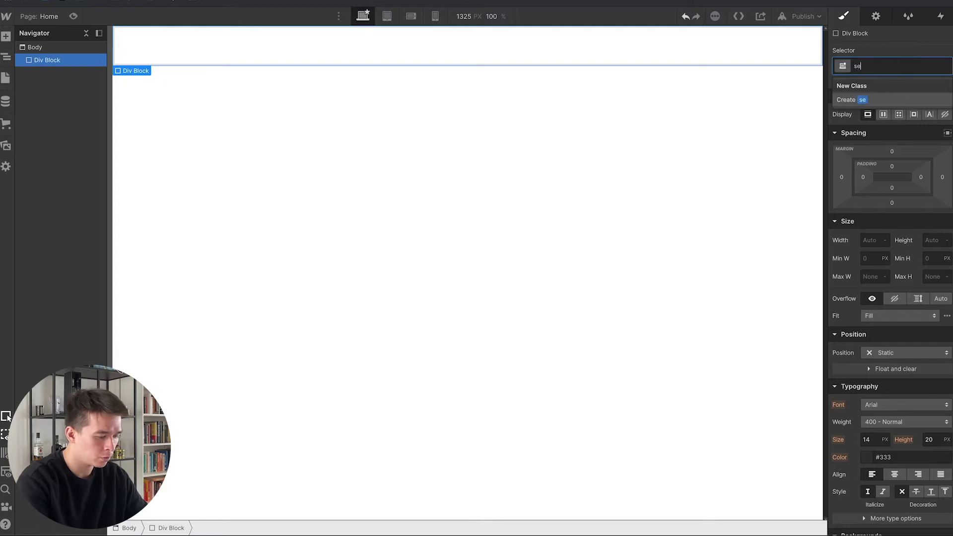
text(ction)
key(Return)
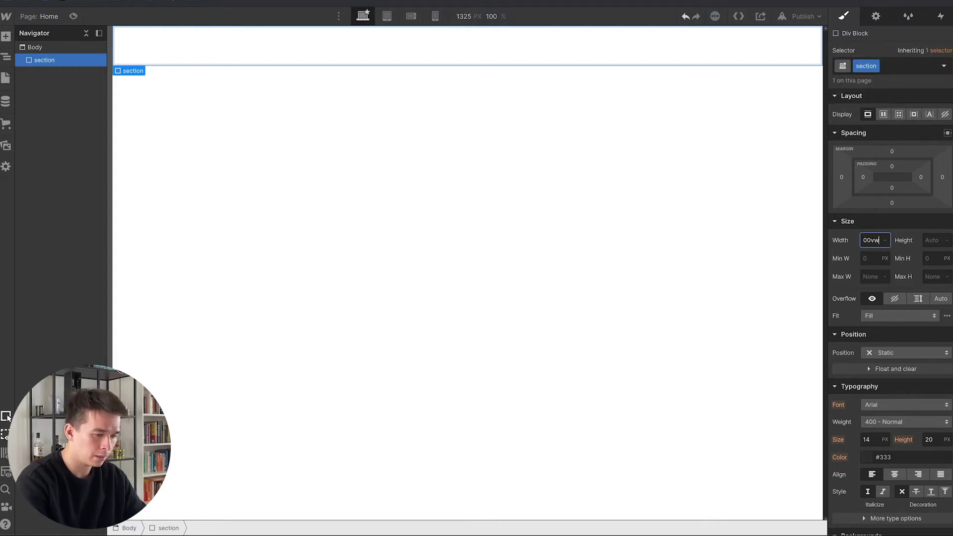
Size the section 100vw by 100vh with flex display centring its children.
key(Tab)
text(100vh)
key(Return)
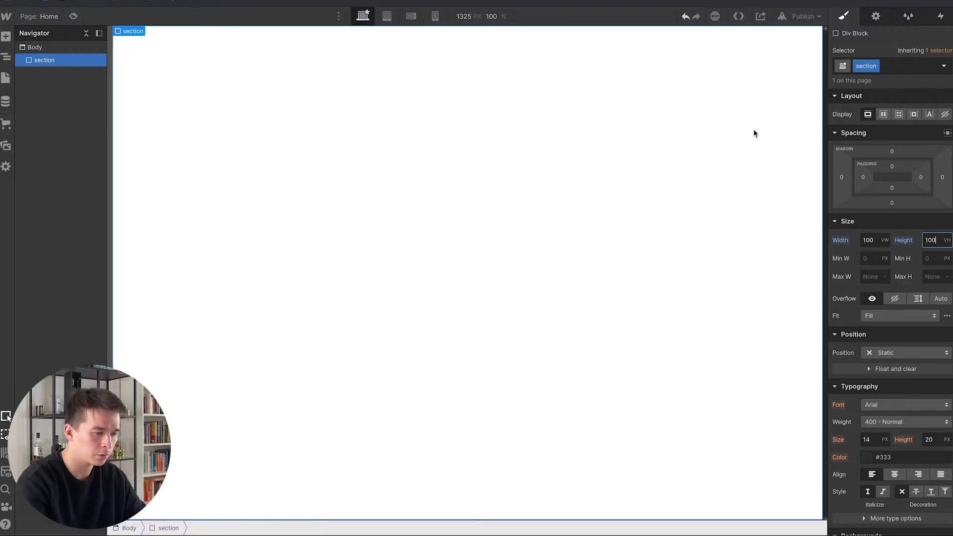
click(883, 114)
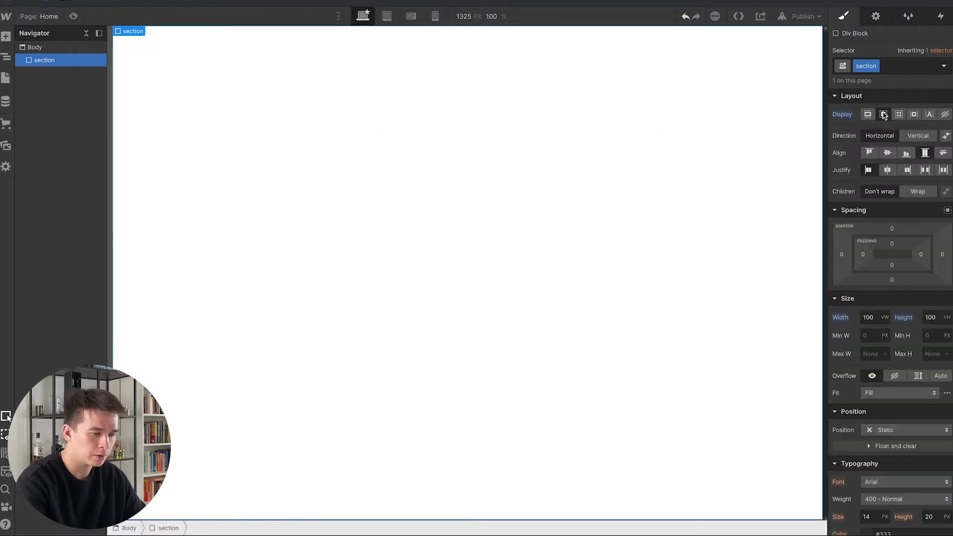
click(888, 152)
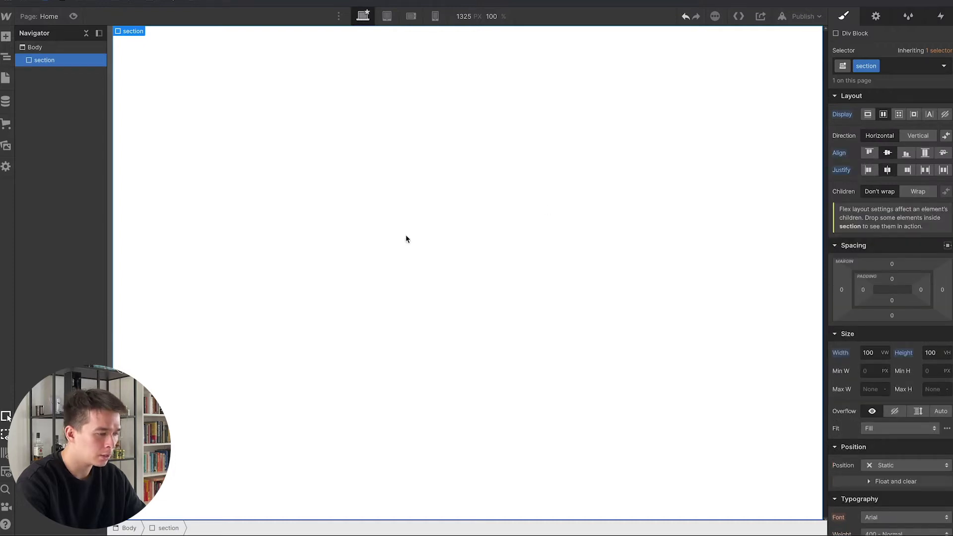
click(5, 38)
Drop a Div Block inside the section and give it the class 'content'.
drag(39, 224, 445, 246)
click(883, 66)
text(co)
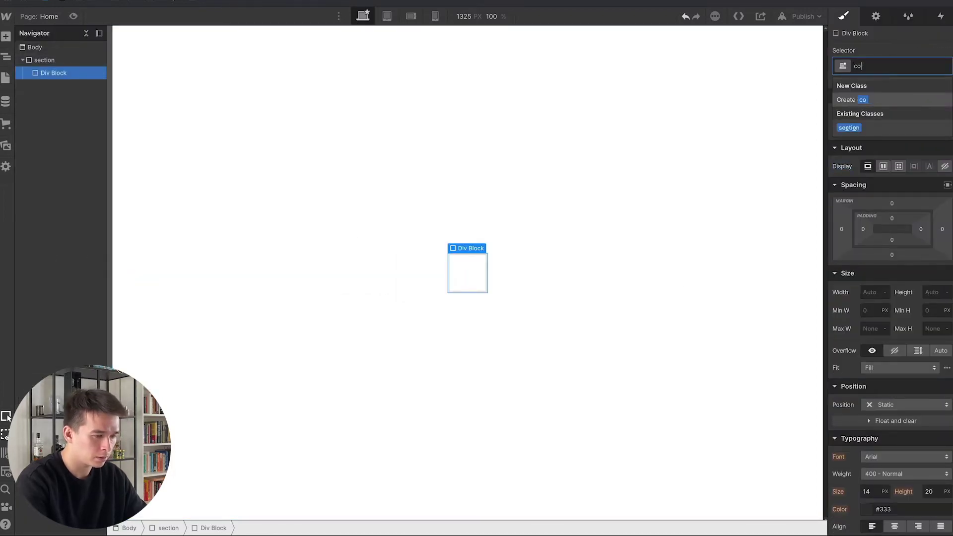
text(ntent)
key(Return)
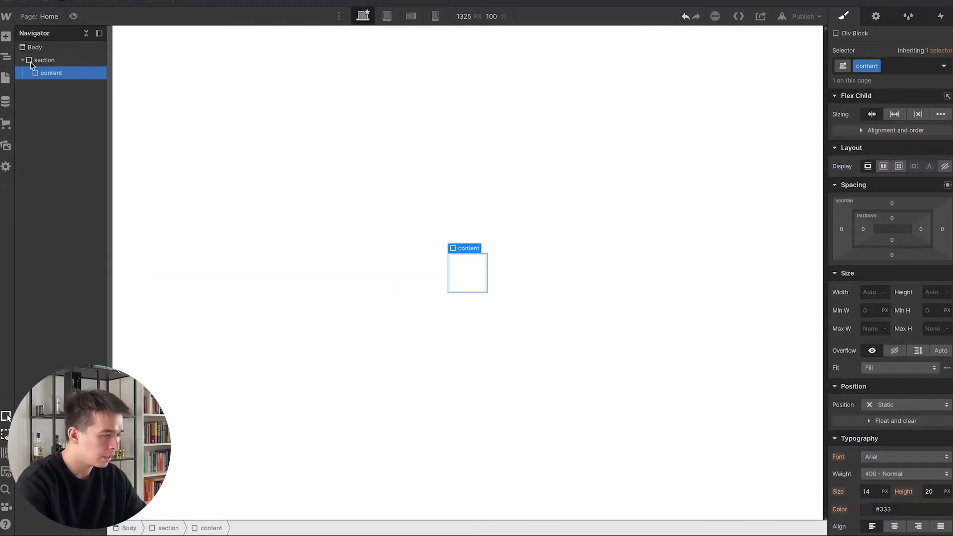
Set the content block to relative position with a z-index of 1.
click(913, 406)
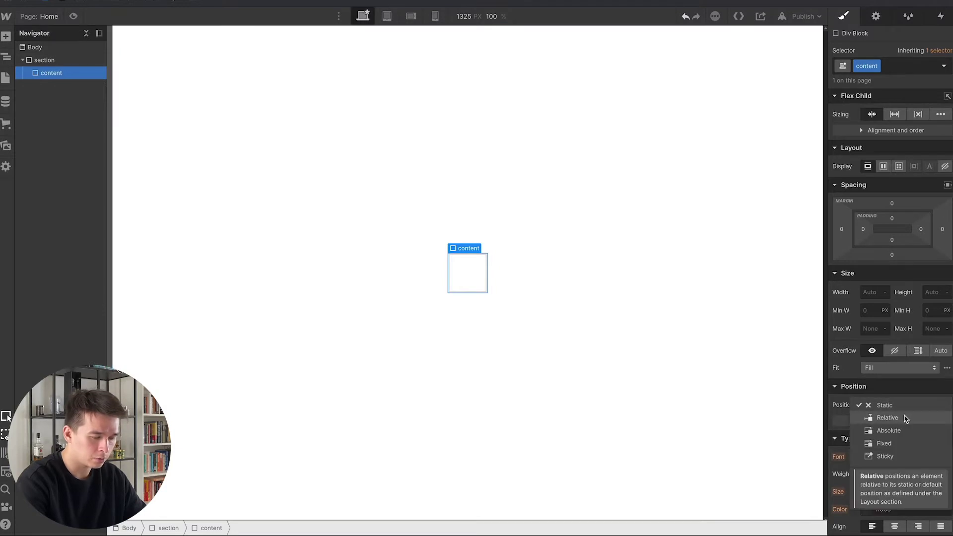
click(887, 418)
scroll(909, 412, down, 2)
click(934, 375)
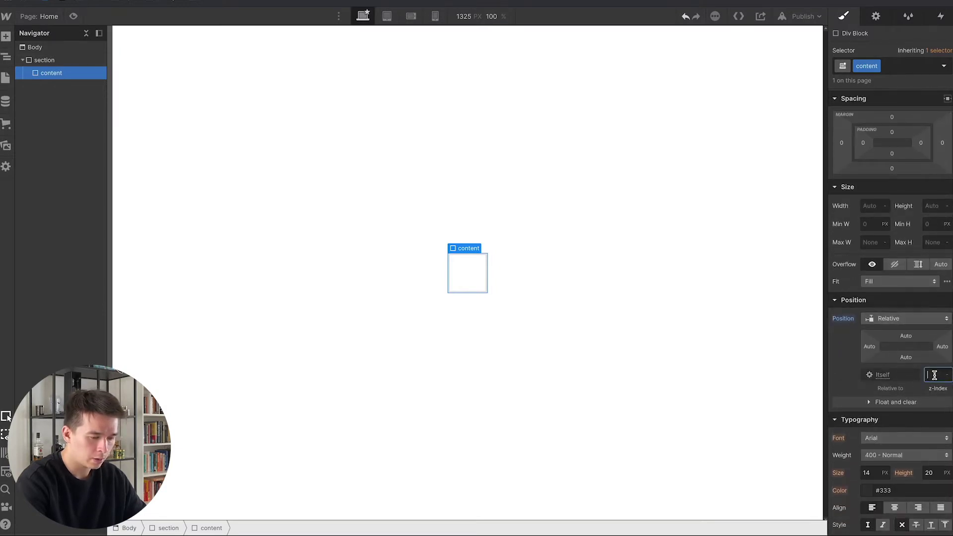
text(1)
key(Return)
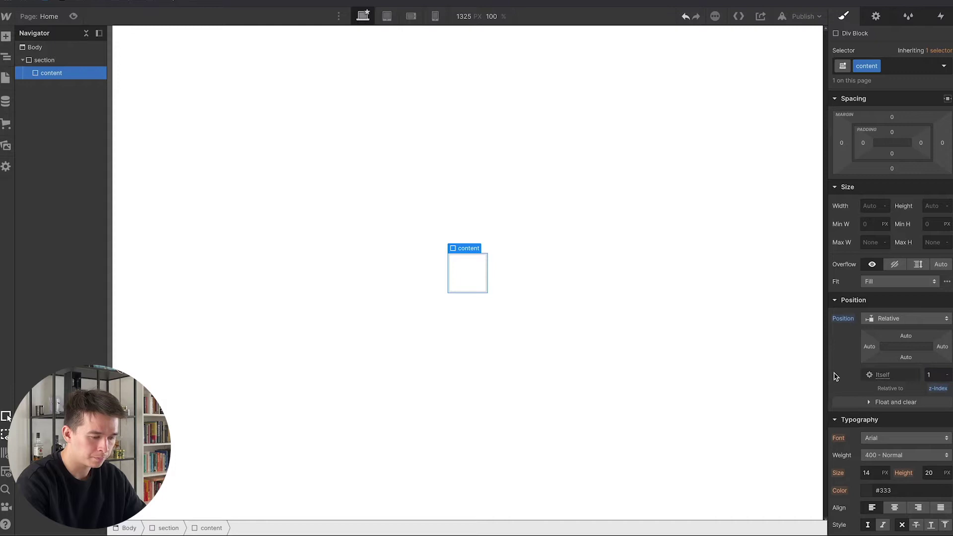
Add a heading inside content reading 'Background color change'.
click(6, 36)
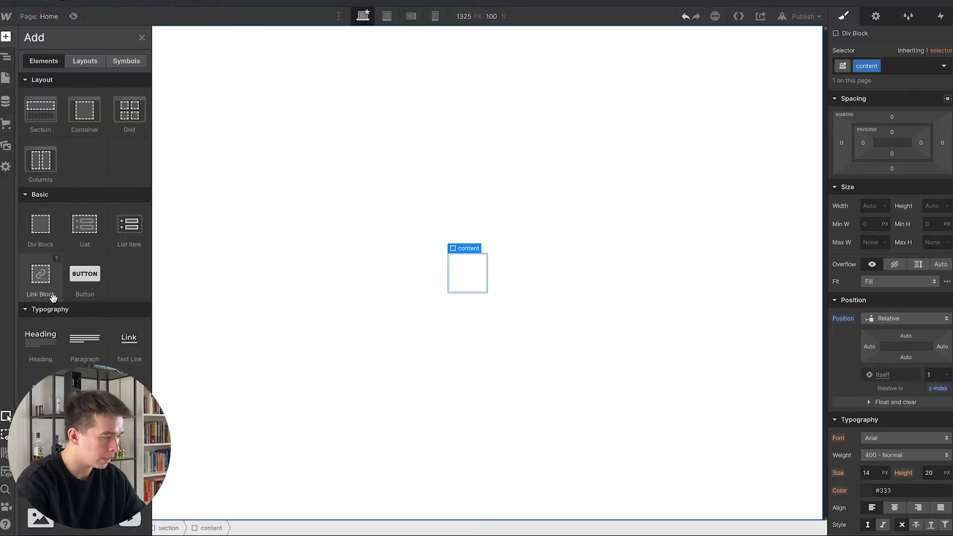
drag(39, 340, 474, 273)
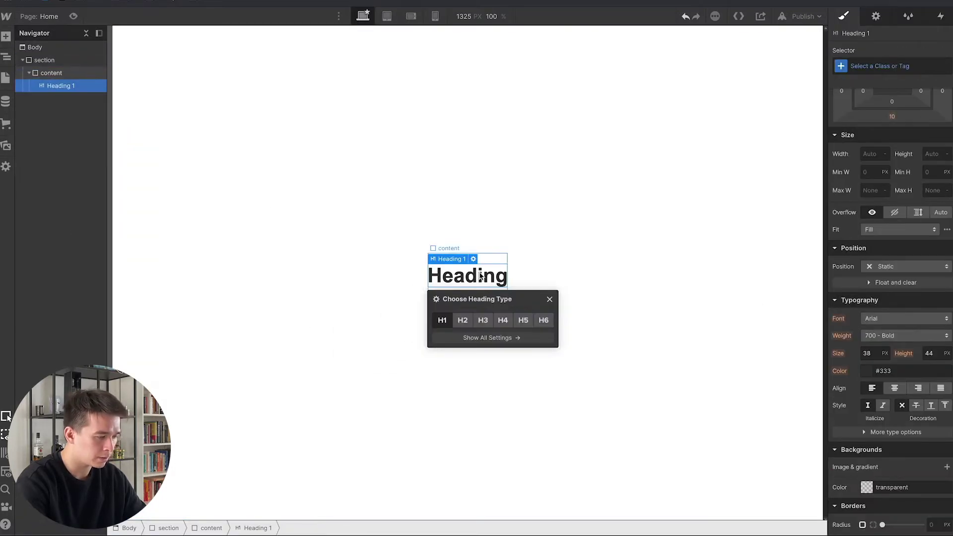
click(477, 277)
double_click(477, 278)
text(B)
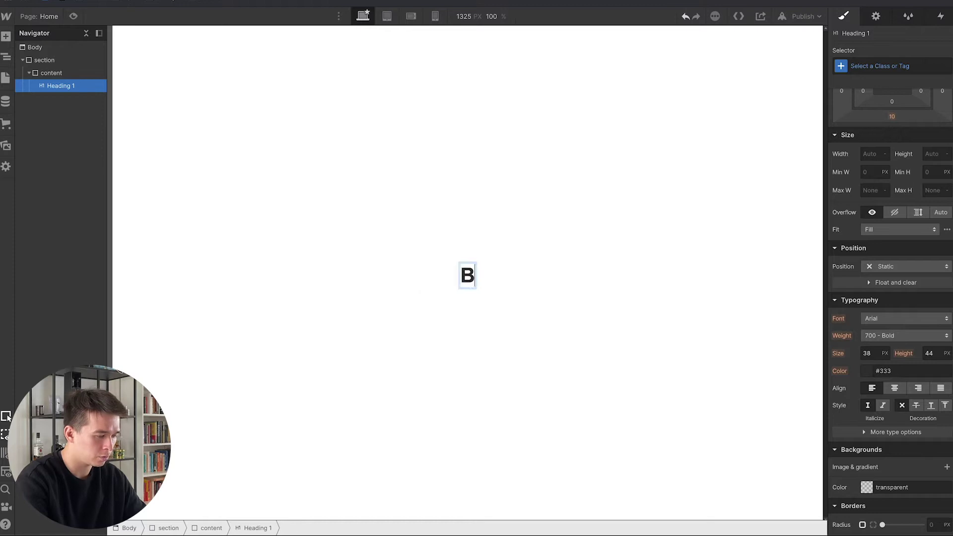
text(ackground color change)
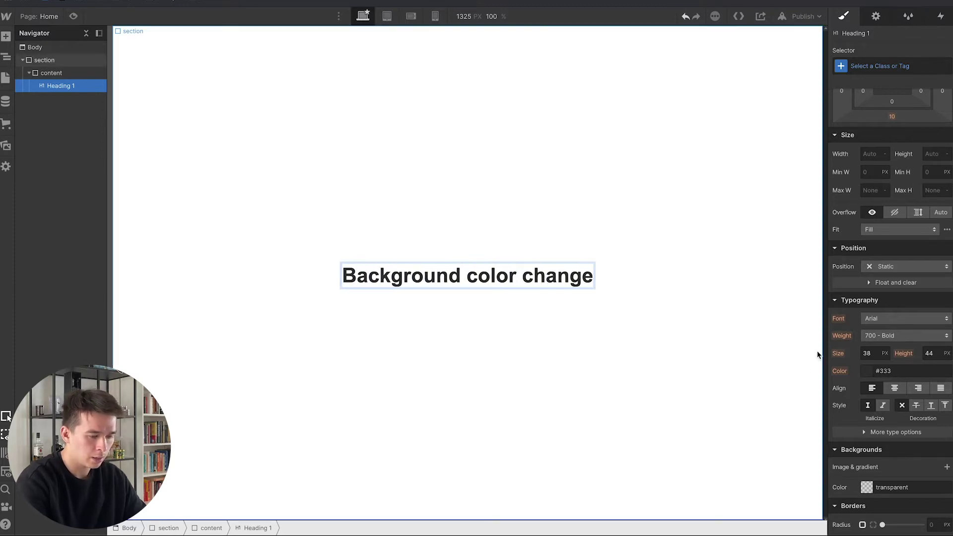
key(Escape)
Style the heading in Tt norms pro, black, at 60 px.
click(900, 318)
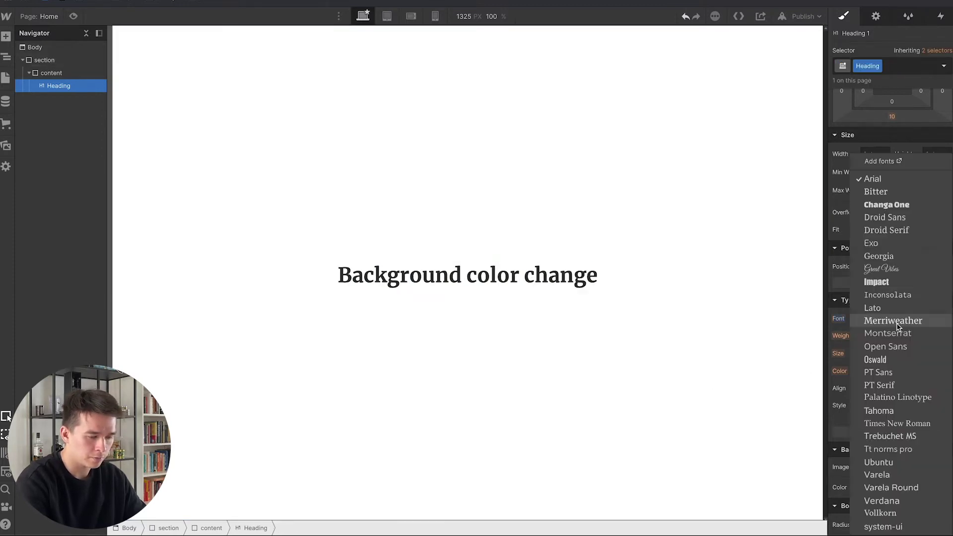
click(908, 449)
click(874, 376)
drag(872, 250, 734, 367)
click(846, 437)
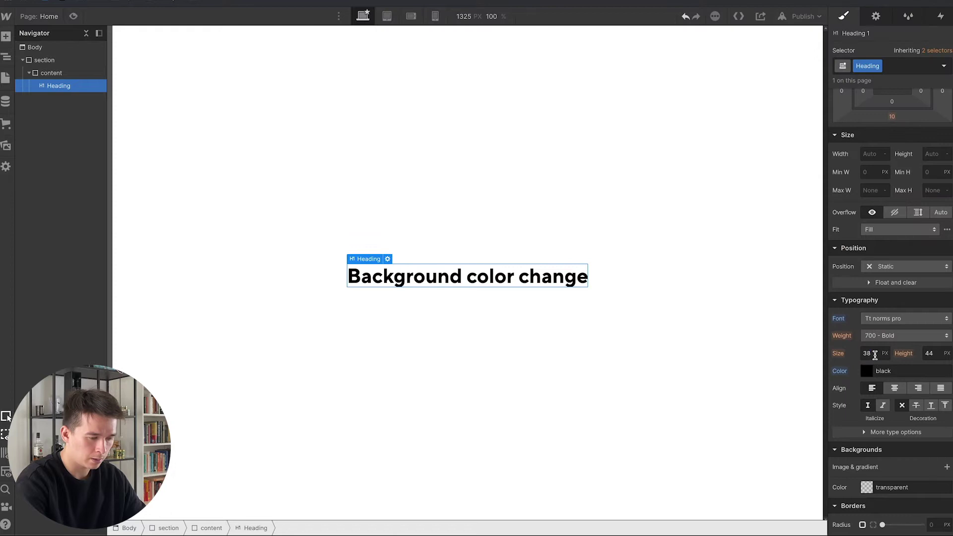
click(874, 353)
text(60)
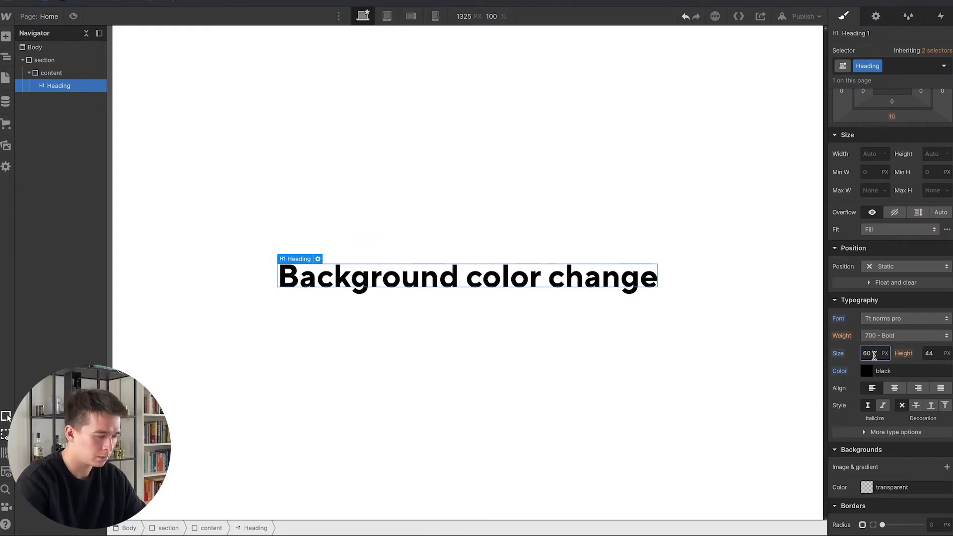
Select the section, collapse it in the Navigator and duplicate it with Ctrl+D.
click(548, 401)
click(23, 61)
key(ctrl+d)
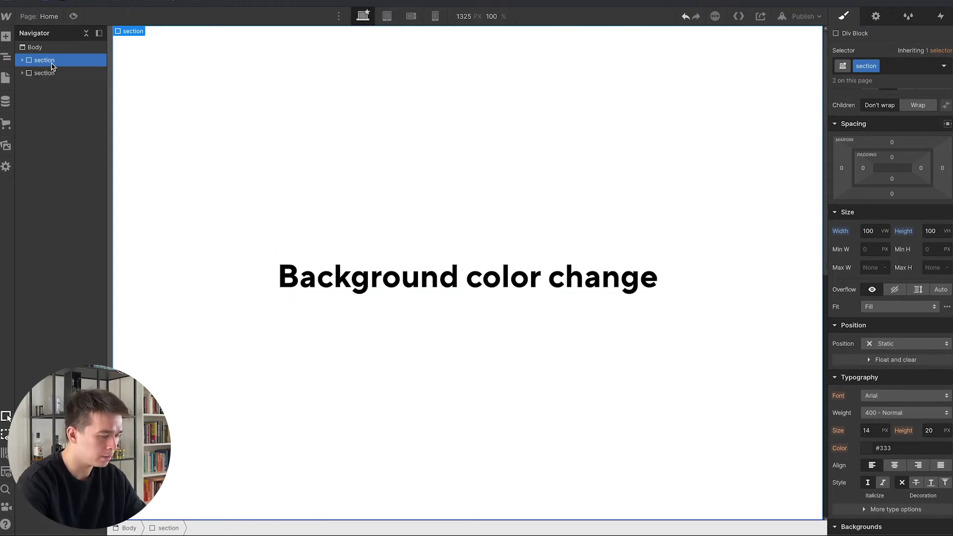
Add an empty Div Block inside the second section beside its content block.
scroll(407, 321, down, 8)
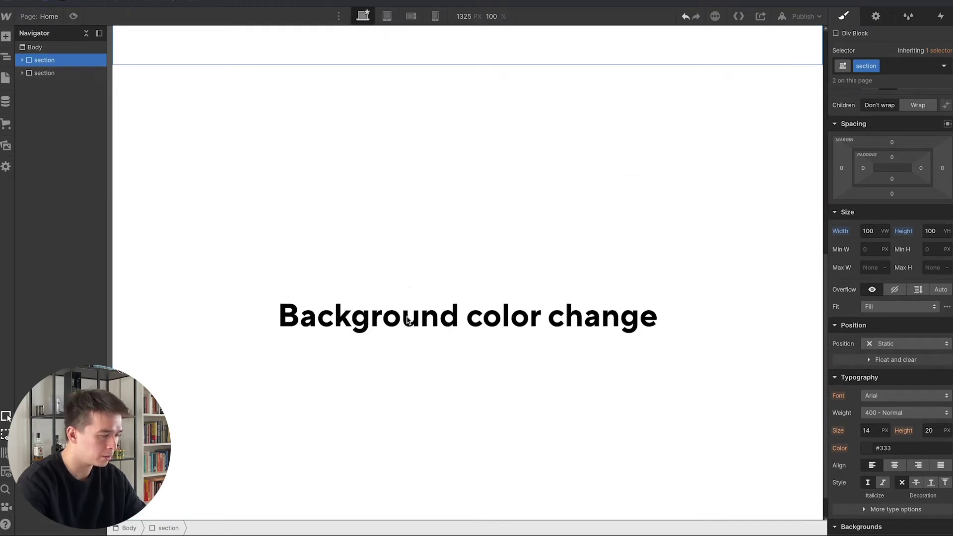
scroll(538, 329, up, 3)
scroll(538, 330, down, 3)
click(23, 72)
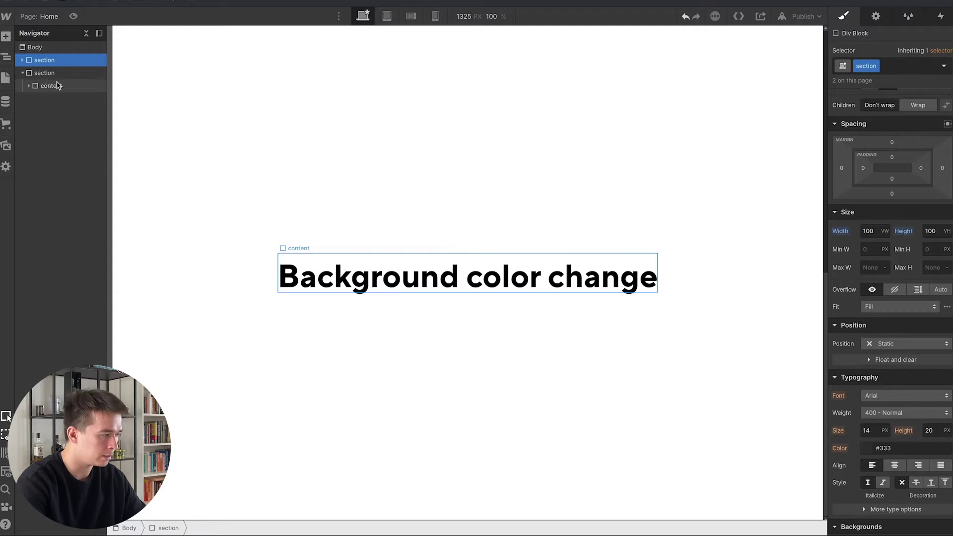
click(48, 74)
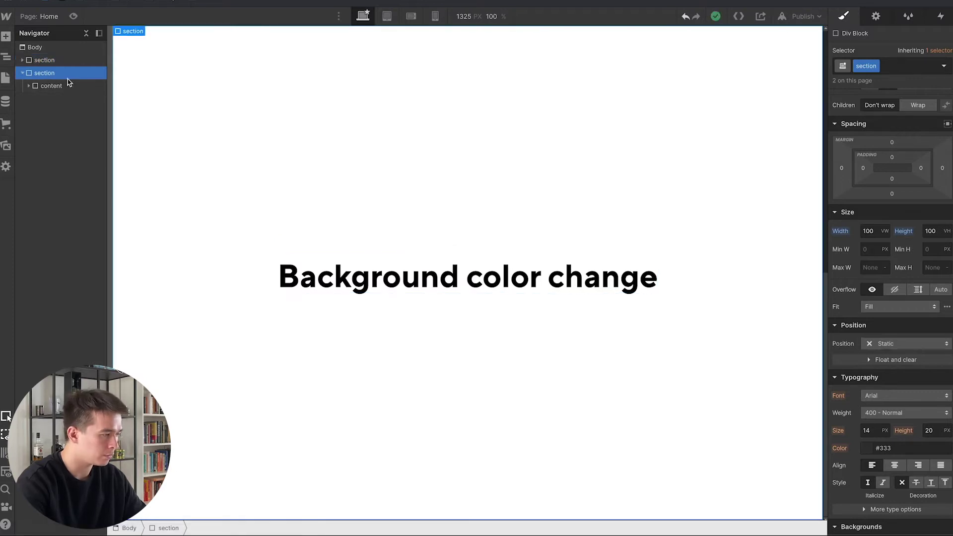
key(a)
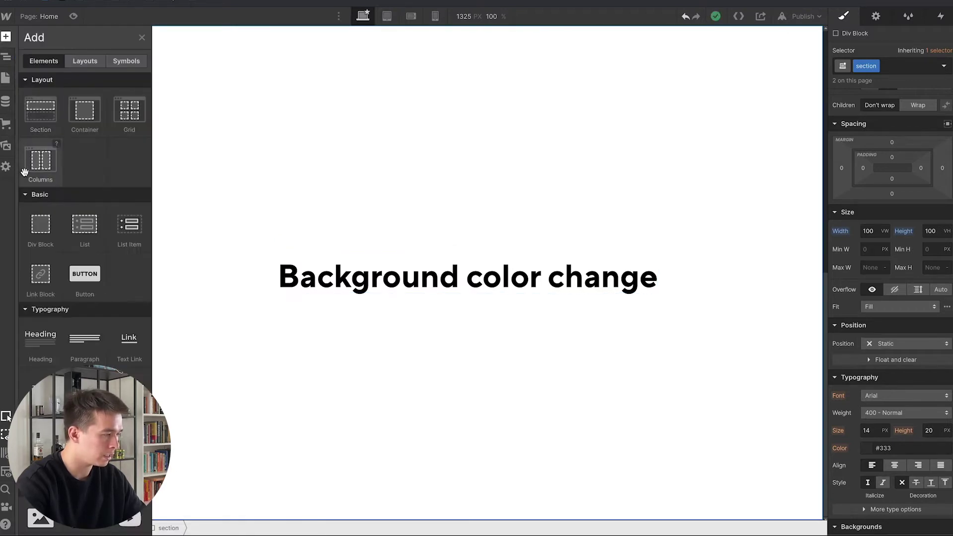
drag(41, 225, 47, 112)
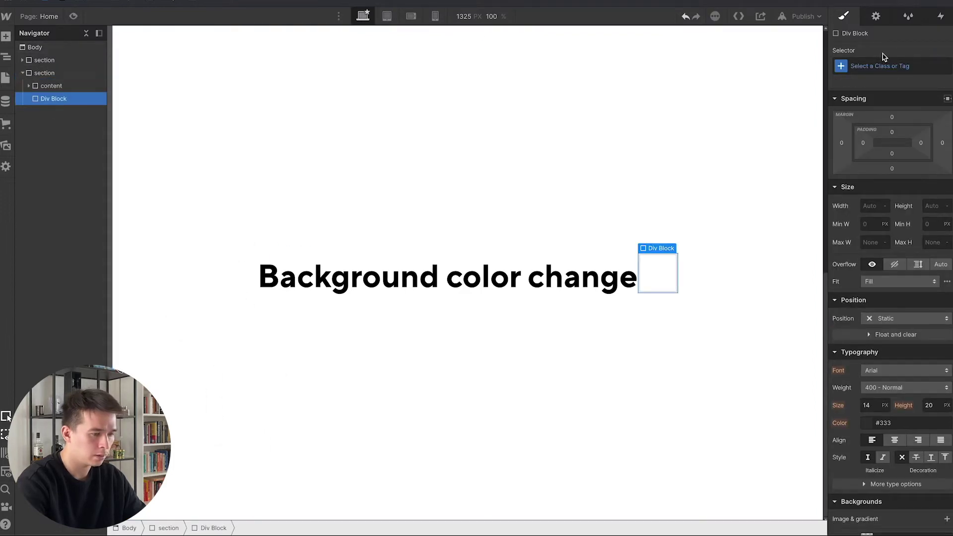
click(874, 66)
Class the new block 'background-holder' with relative position and z-index 0.
text(backg)
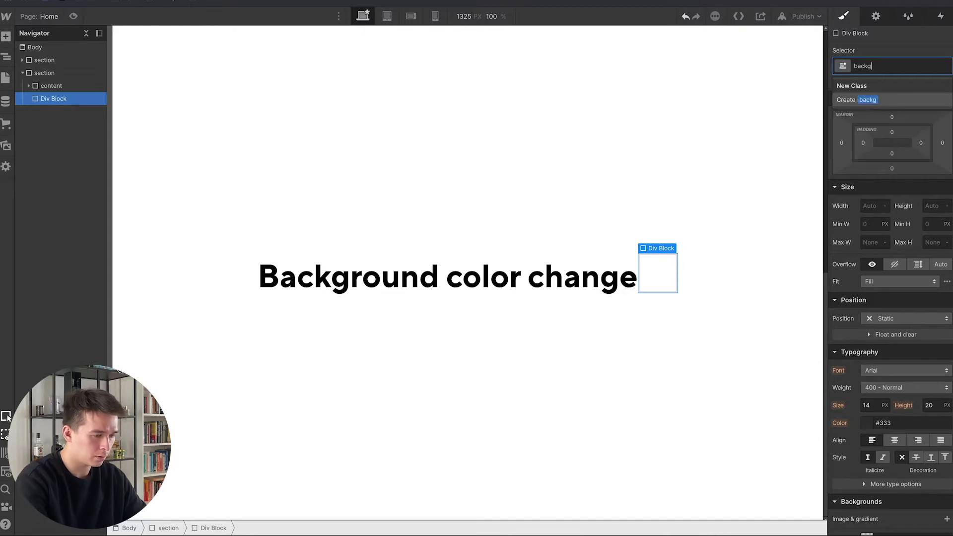
text(round-holder)
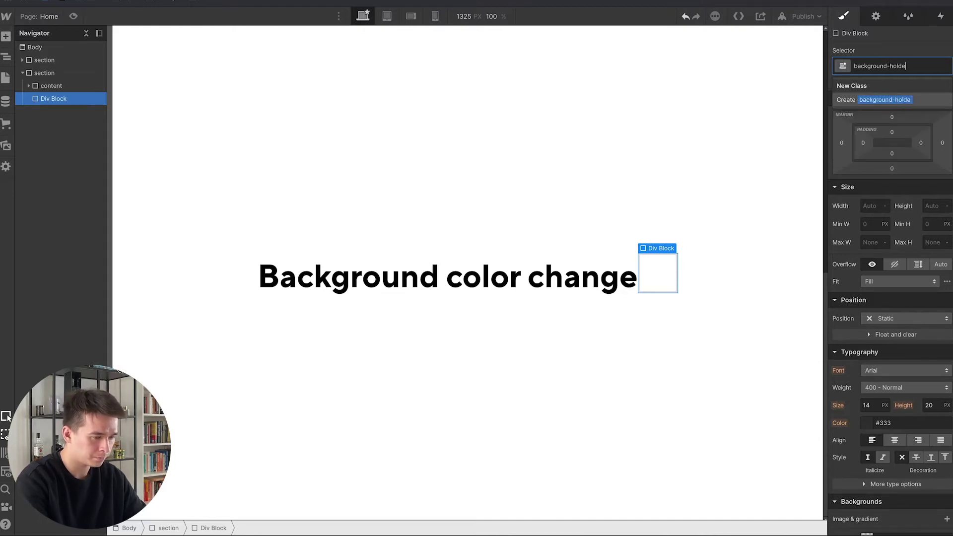
key(Return)
click(918, 321)
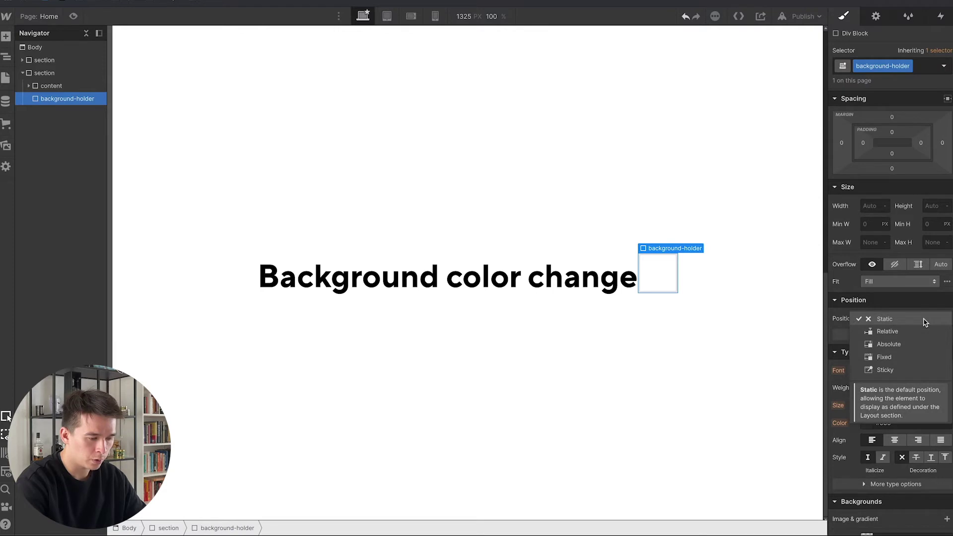
click(913, 334)
click(935, 376)
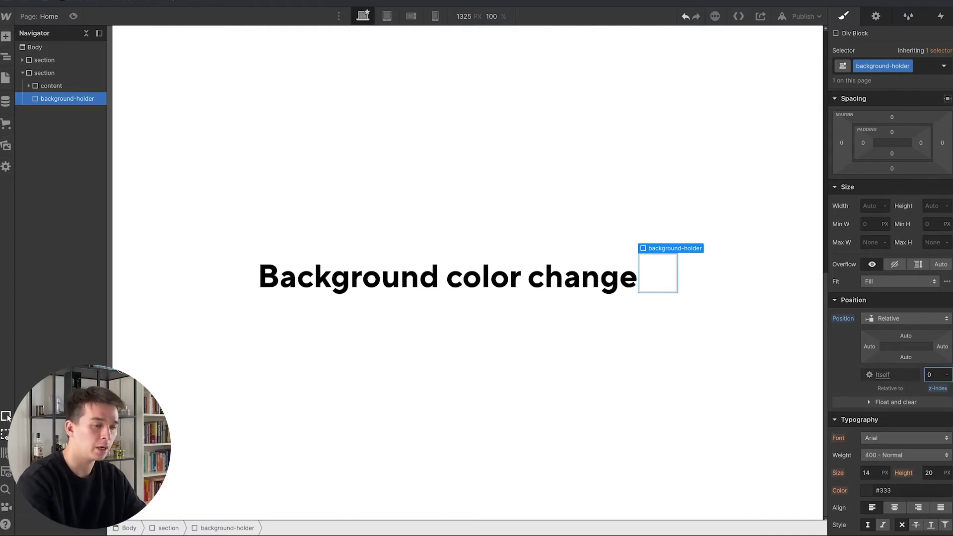
click(853, 392)
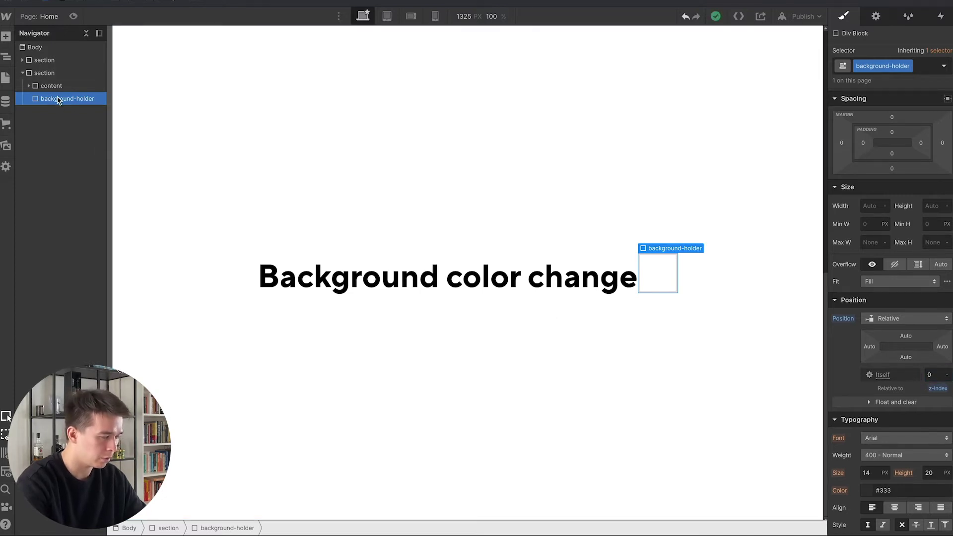
Insert a Div Block inside background-holder via a Cmd+E quick-find search for 'div'.
click(5, 38)
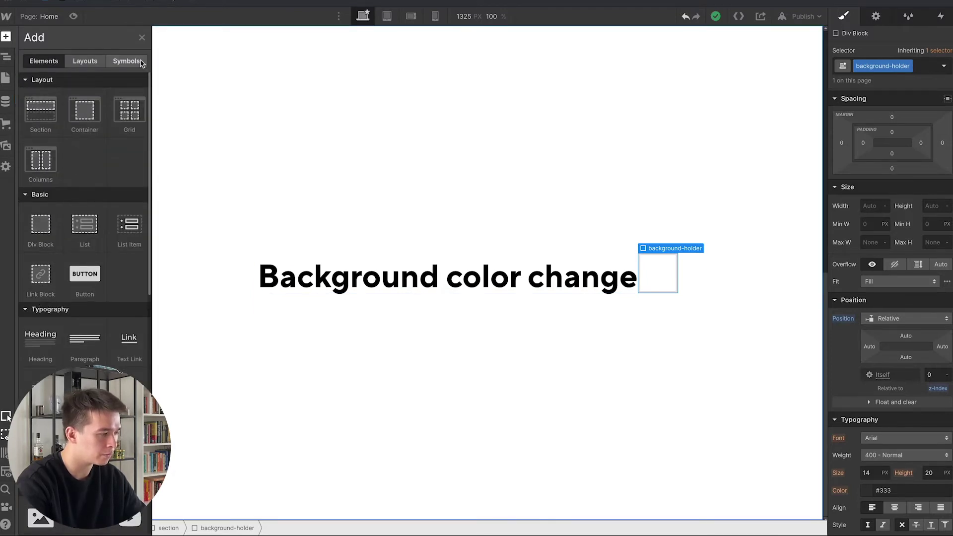
click(142, 38)
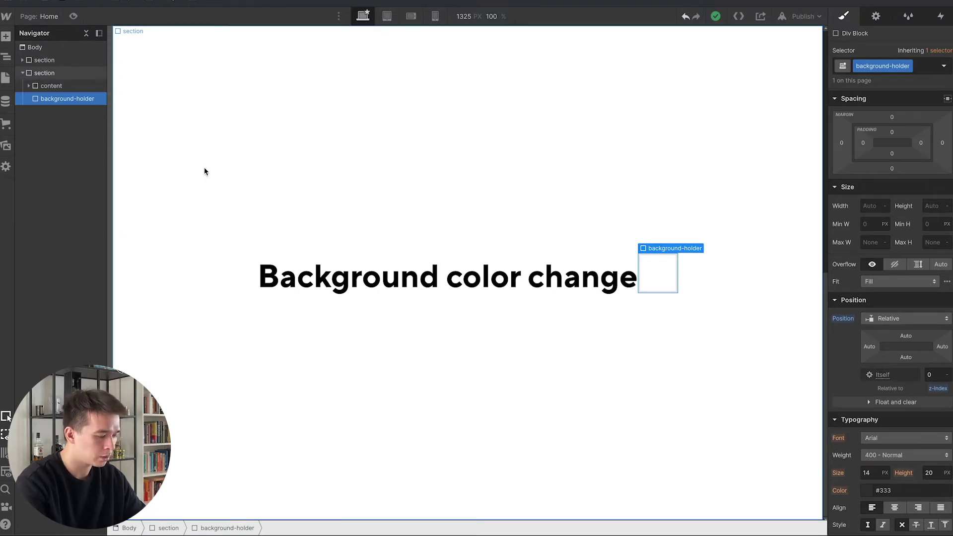
key(super+e)
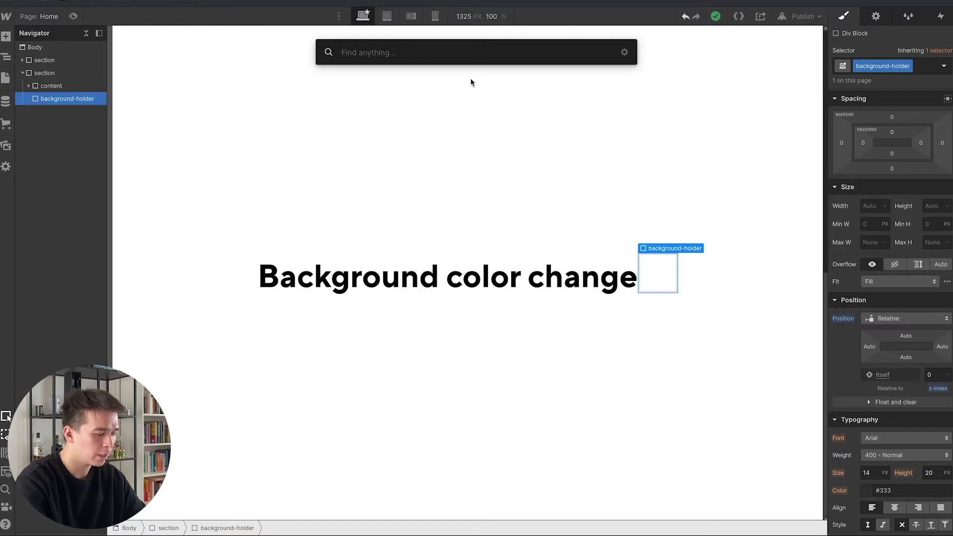
text(div)
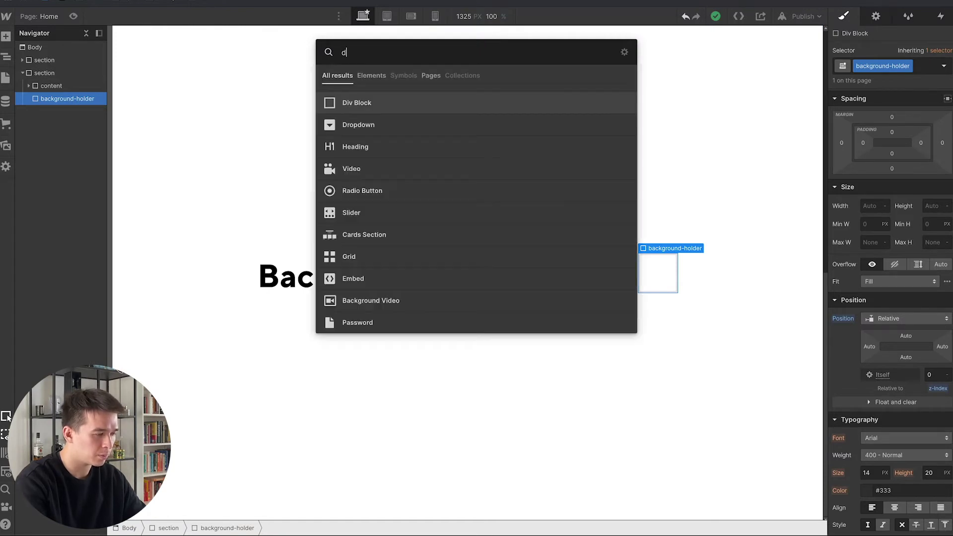
click(346, 104)
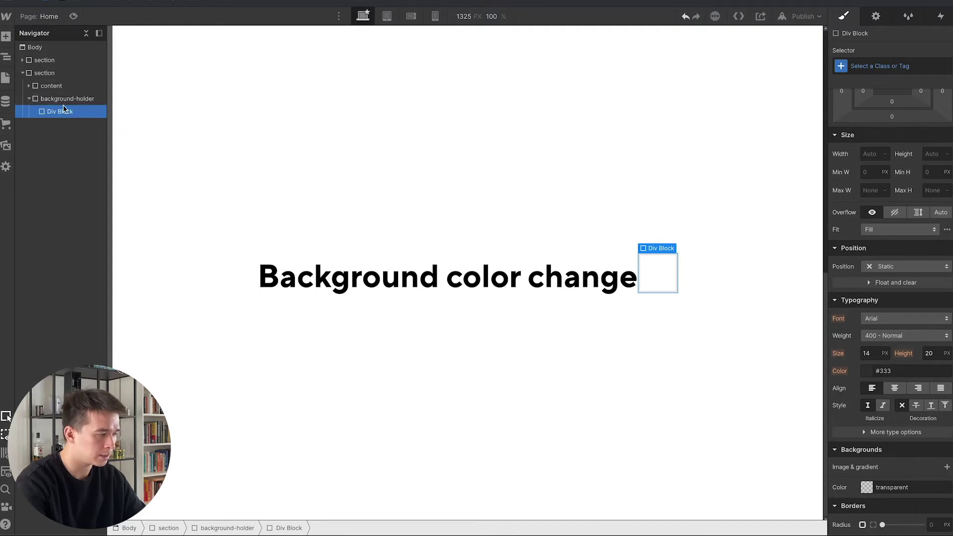
Class the nested div 'background', set it to Fixed and apply the Full preset.
click(886, 67)
text(background)
key(Return)
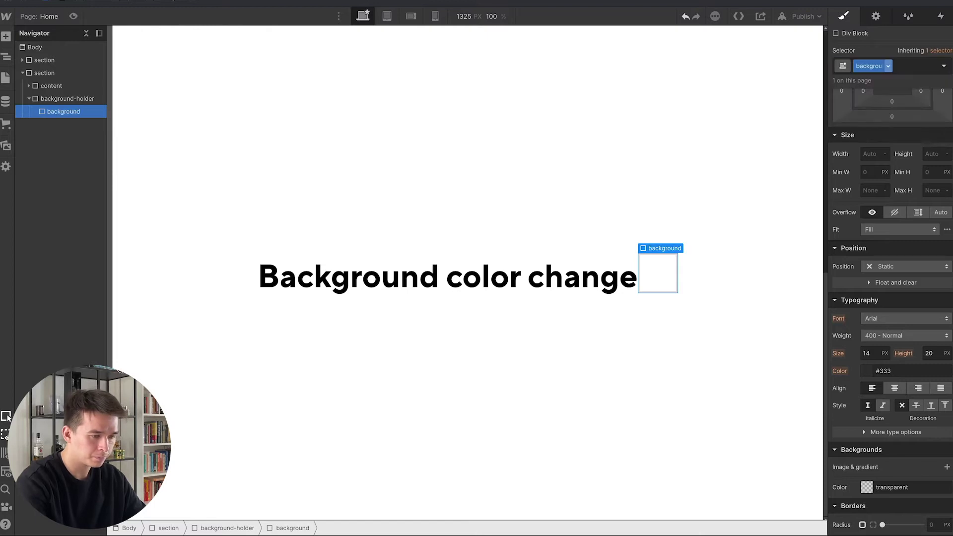
click(893, 268)
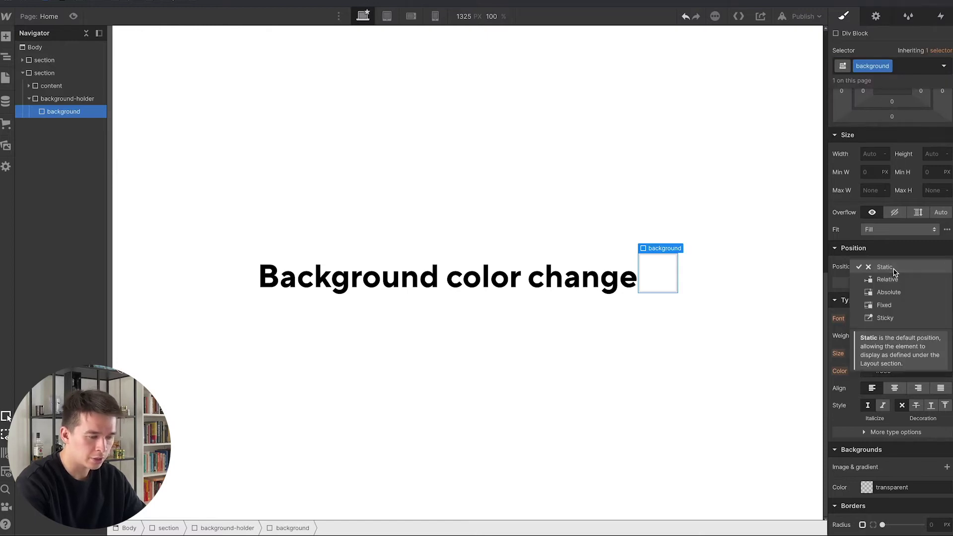
click(895, 306)
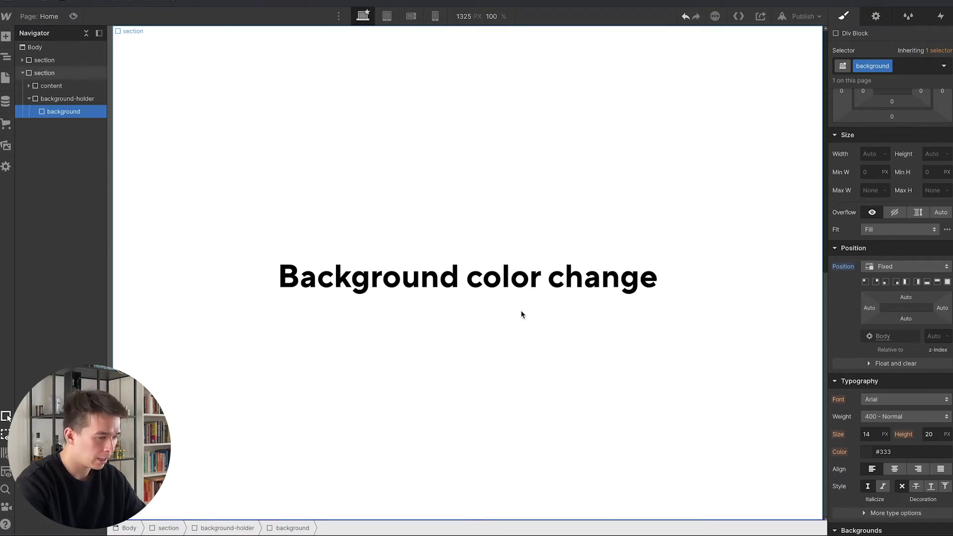
click(947, 282)
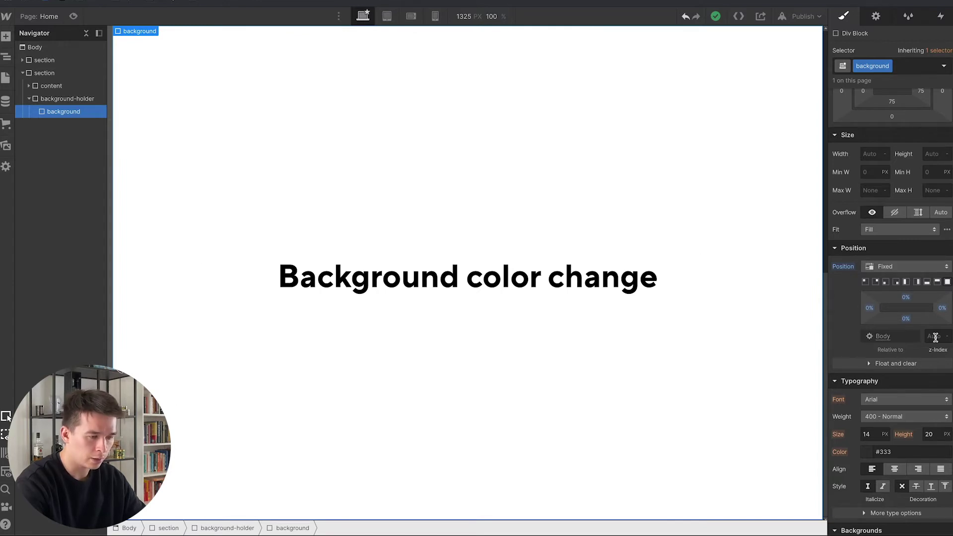
Fill the background layer with pale mint green #d5ffd6.
scroll(866, 324, down, 6)
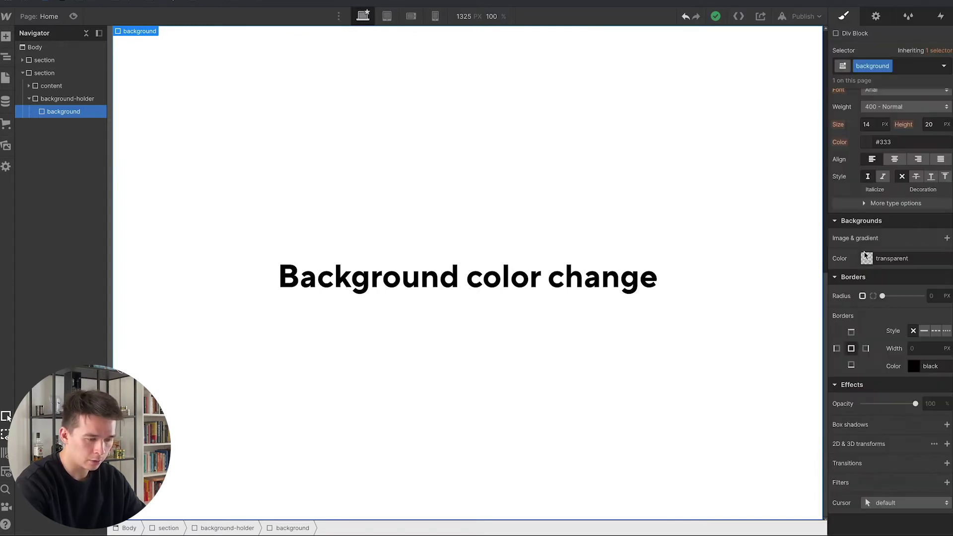
click(866, 259)
mouse_move(869, 363)
mouse_down()
mouse_move(878, 360)
mouse_move(895, 261)
mouse_move(855, 266)
mouse_up()
drag(879, 360, 887, 360)
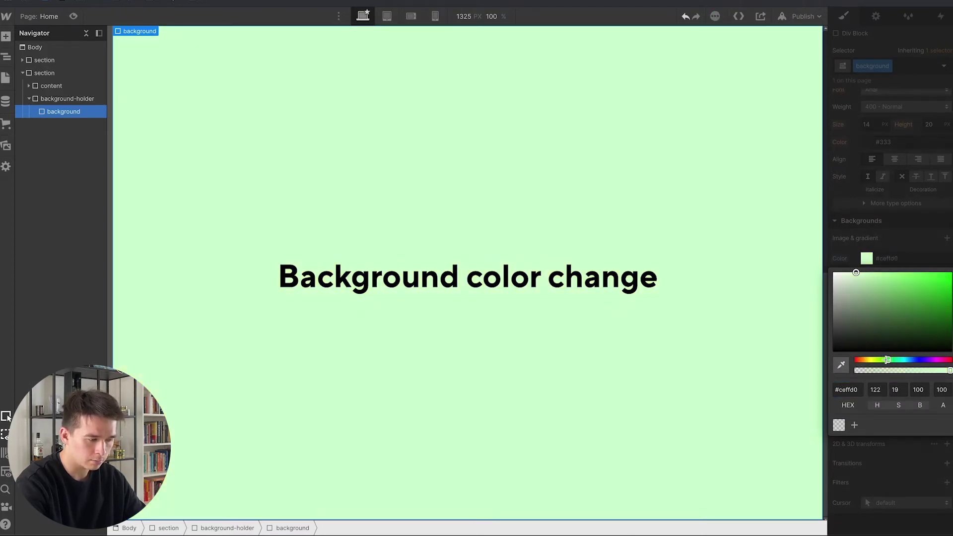
click(919, 257)
click(866, 259)
mouse_move(857, 272)
mouse_down()
mouse_move(866, 278)
mouse_move(853, 272)
mouse_up()
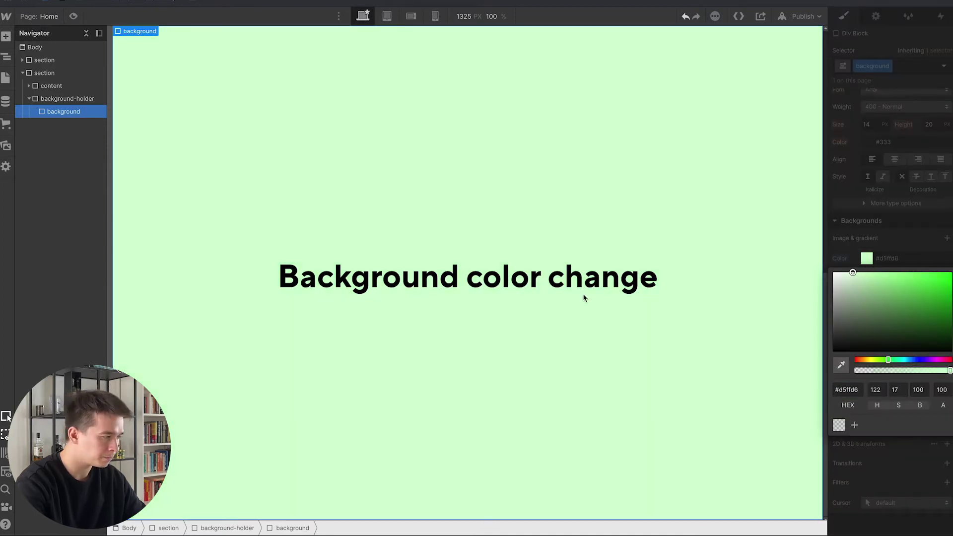
Select the second section in the Navigator with background-holder collapsed.
click(64, 98)
click(43, 73)
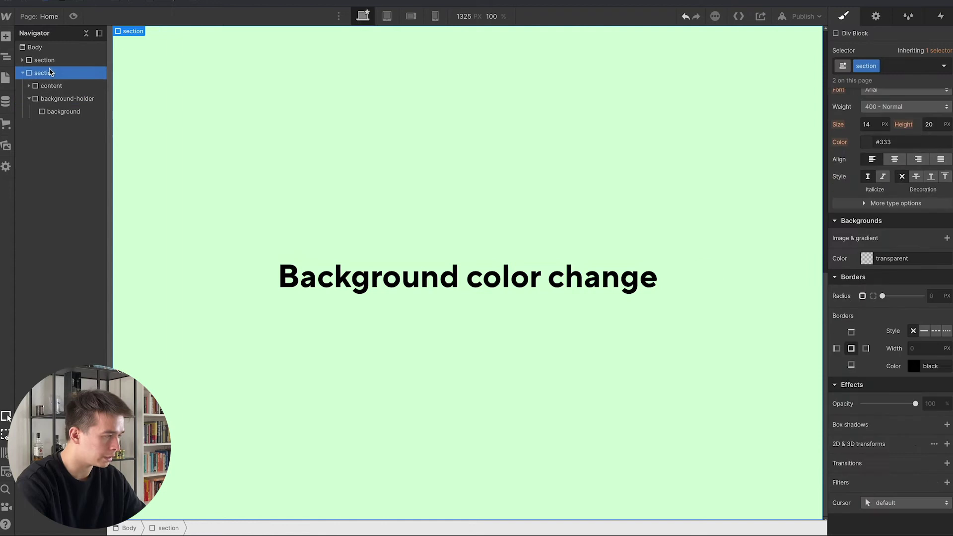
click(22, 73)
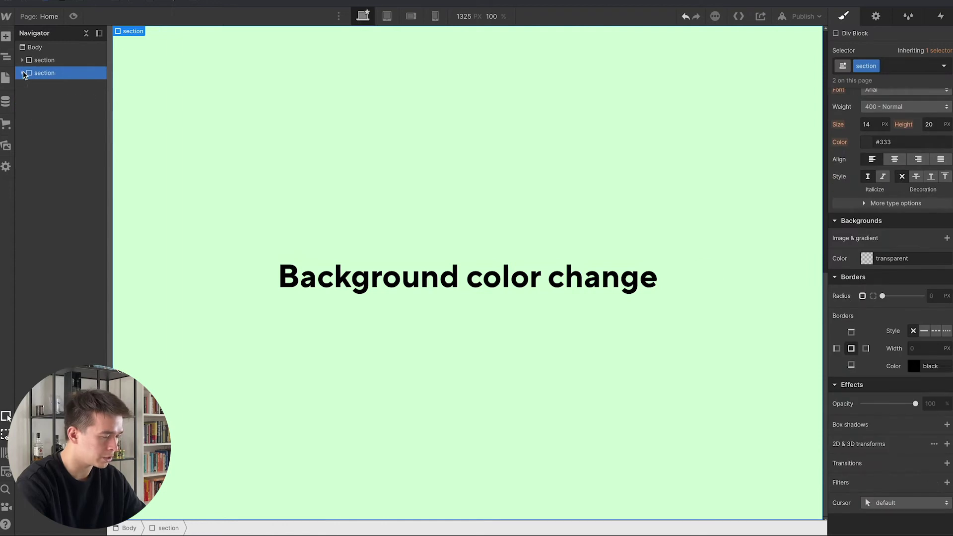
click(63, 61)
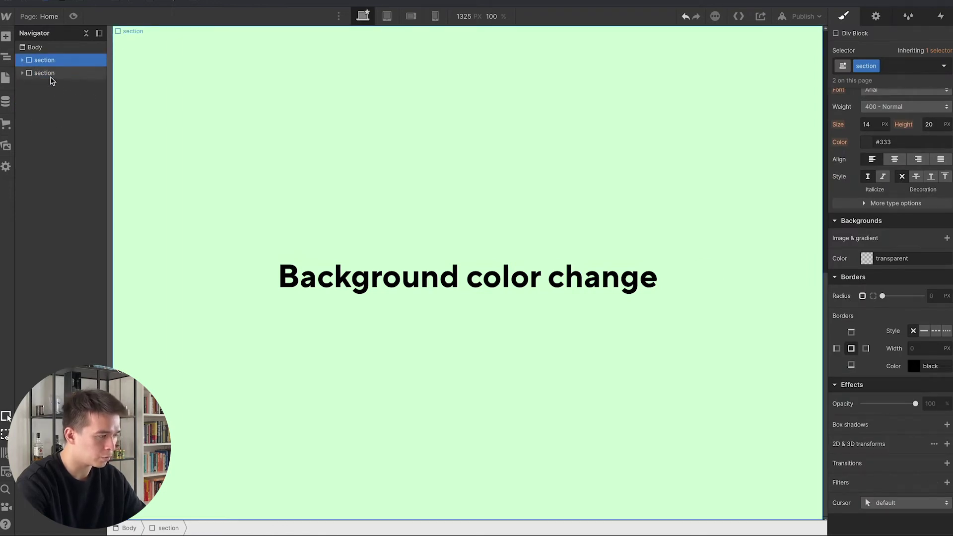
click(27, 75)
click(23, 73)
click(29, 98)
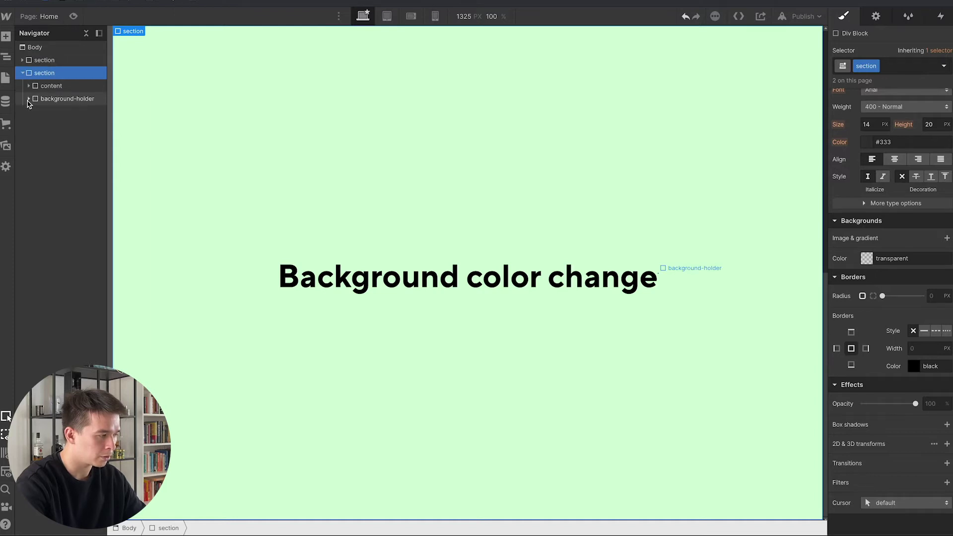
Add a Scroll into view element trigger that starts a new timed animation.
click(942, 16)
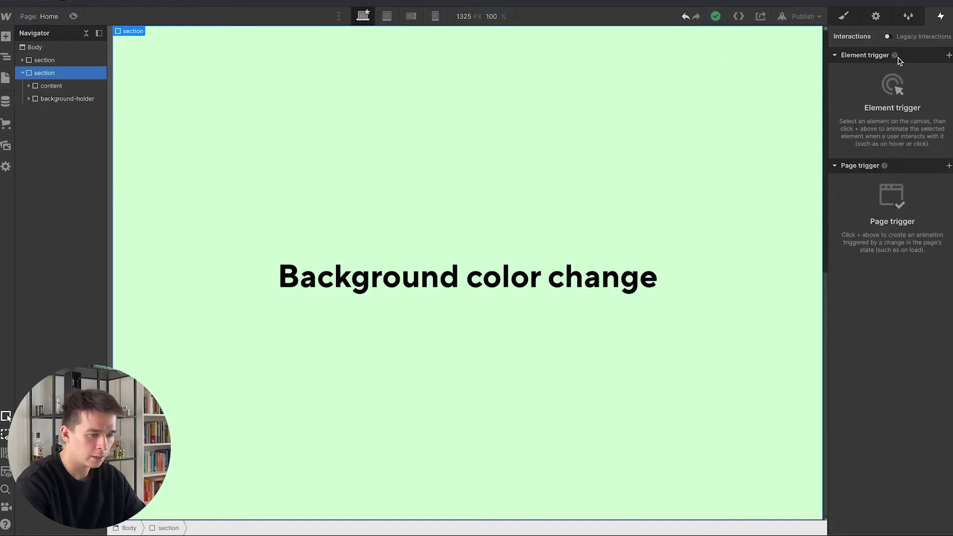
click(948, 55)
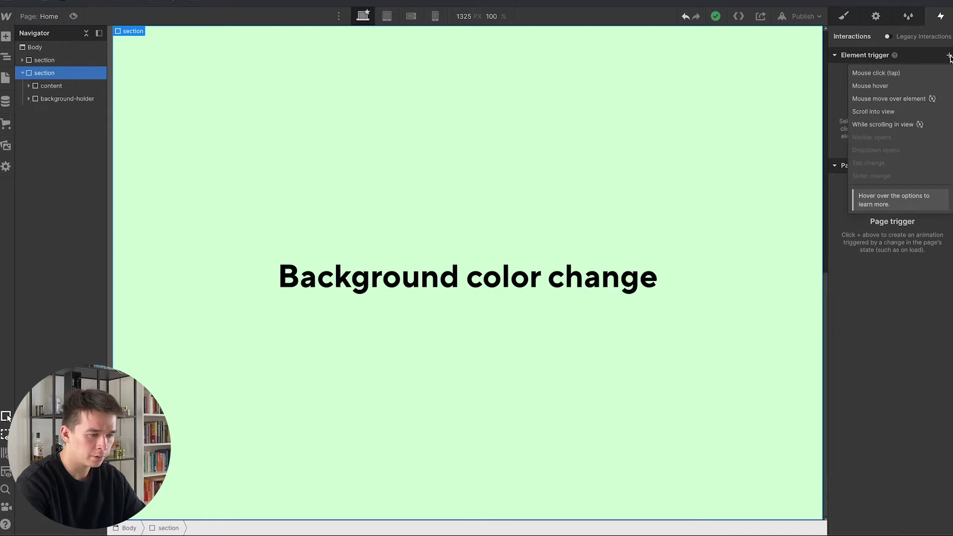
click(891, 112)
click(895, 113)
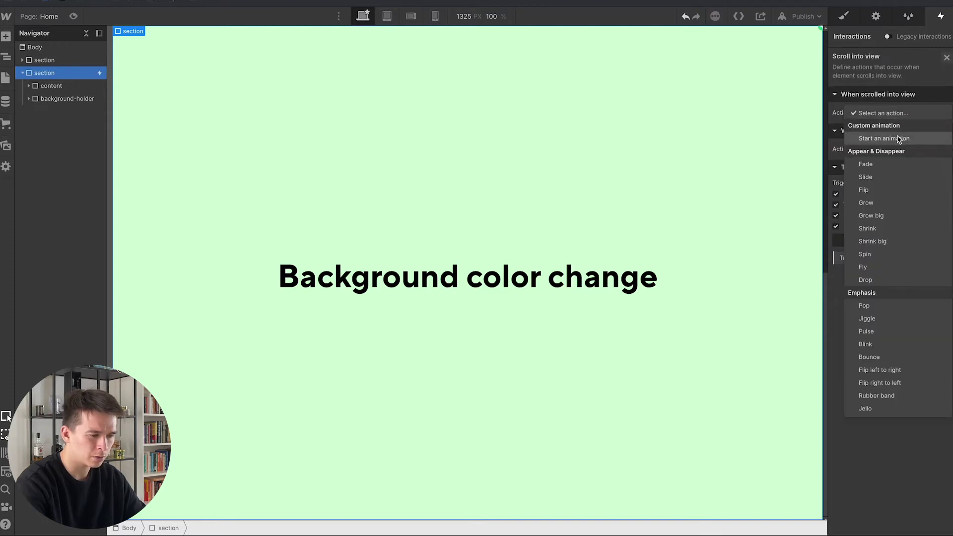
click(900, 138)
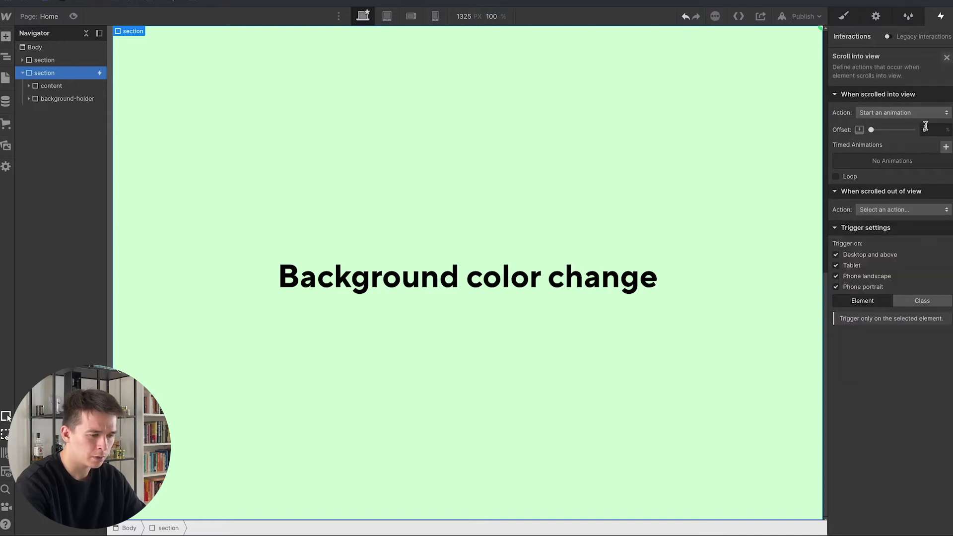
click(946, 147)
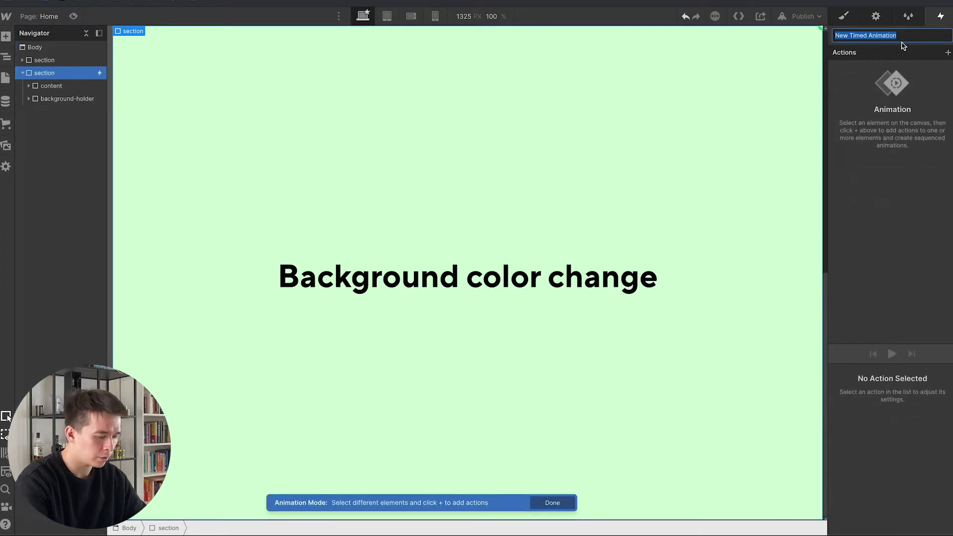
Name the animation 'background change scroll' and start background-holder at opacity 0.
text(background change scroll)
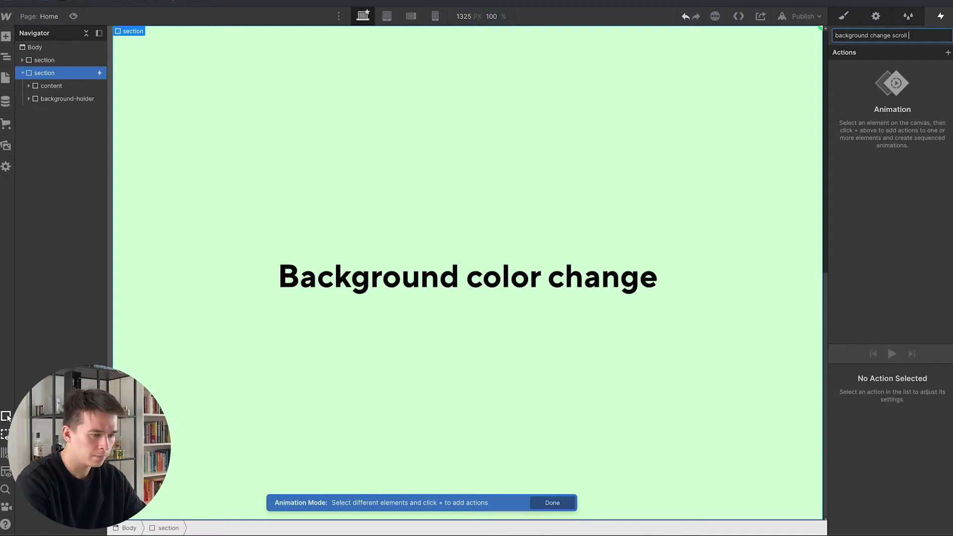
key(Return)
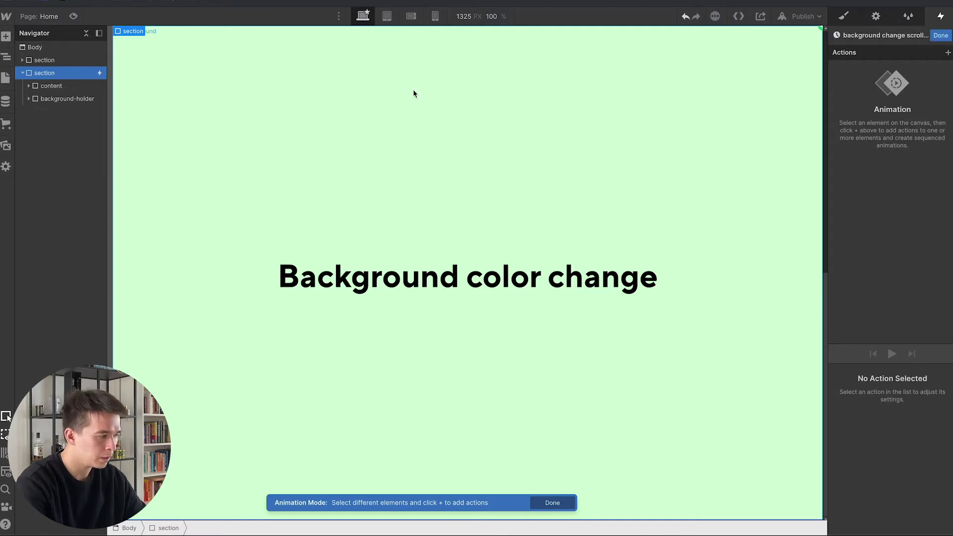
click(59, 98)
click(947, 52)
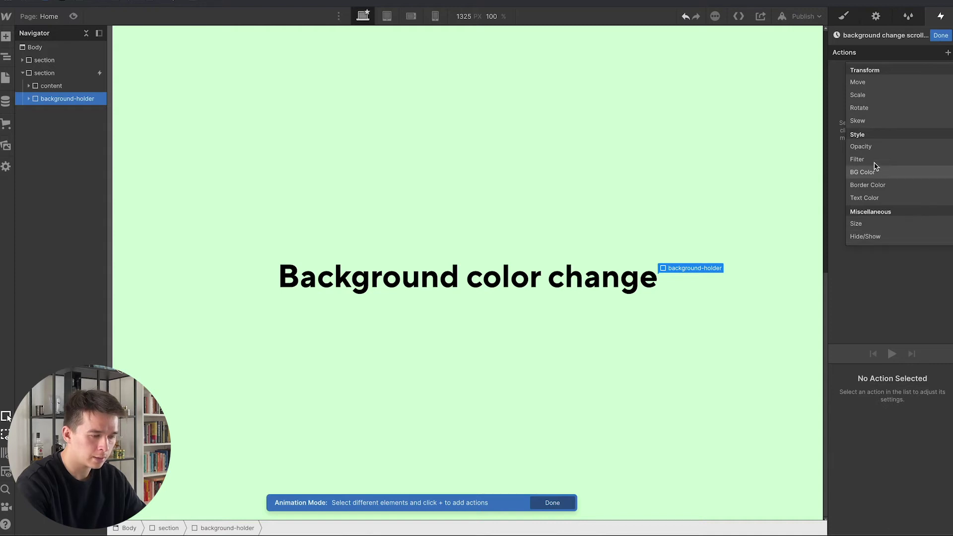
click(878, 147)
drag(916, 522, 815, 526)
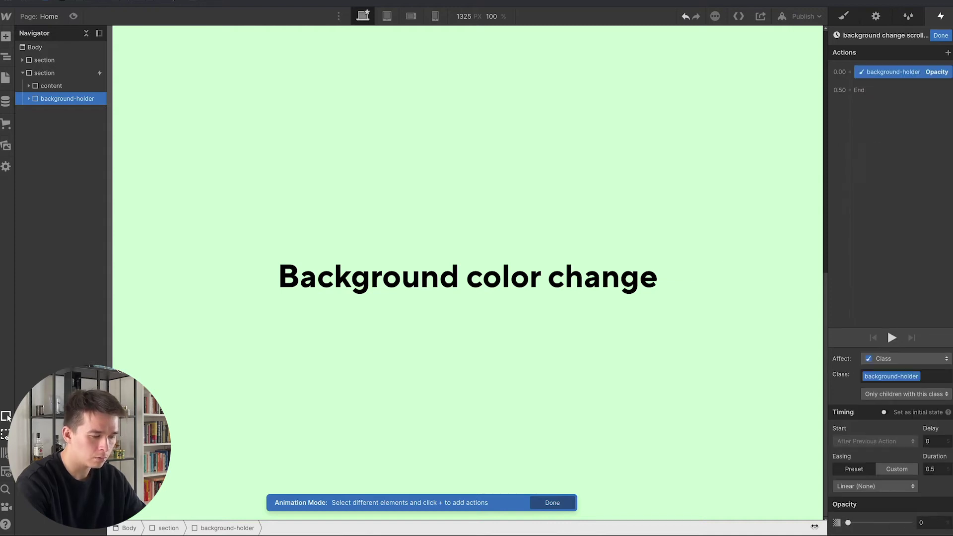
click(910, 415)
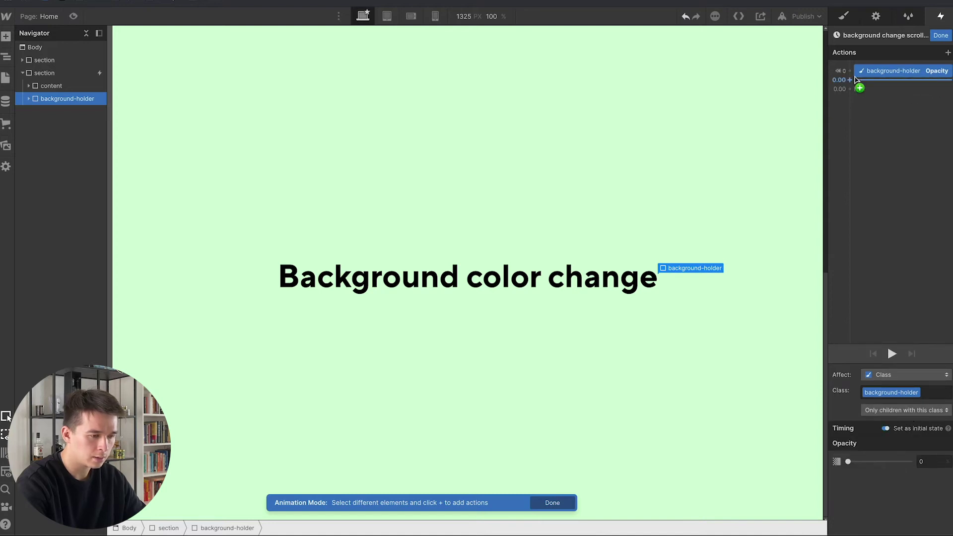
Add a Hide/Show initial-state action that hides background-holder.
click(850, 71)
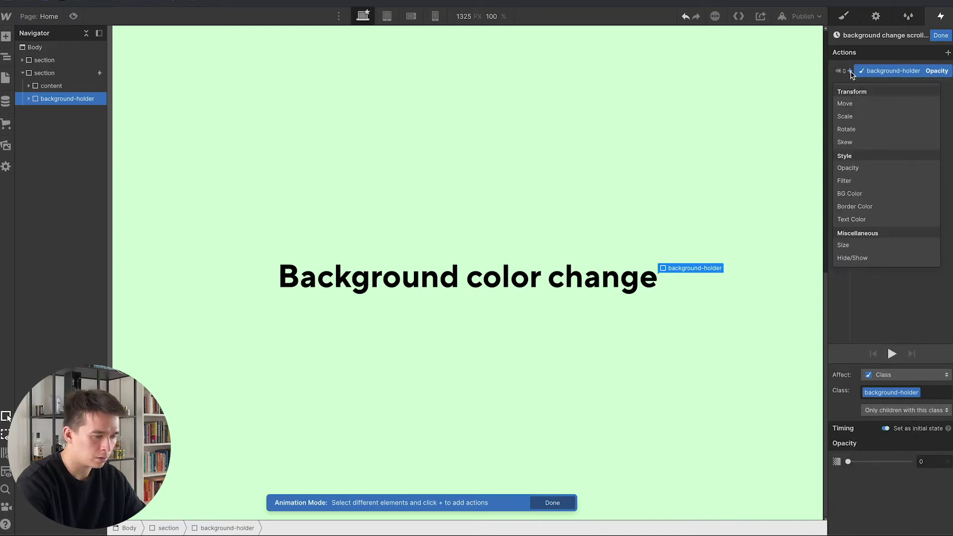
click(872, 257)
click(944, 462)
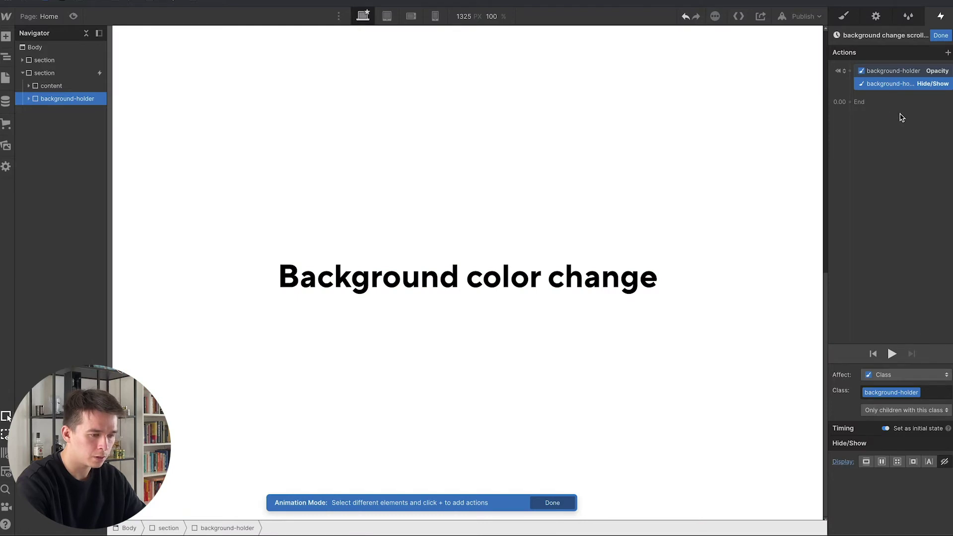
Add a Hide/Show step that sets the background holder to display block.
drag(888, 84, 851, 95)
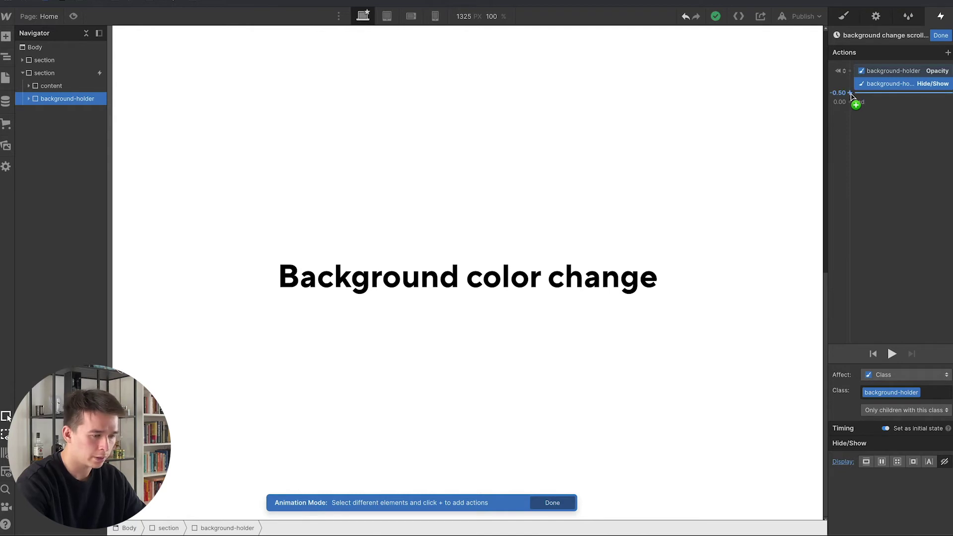
click(850, 93)
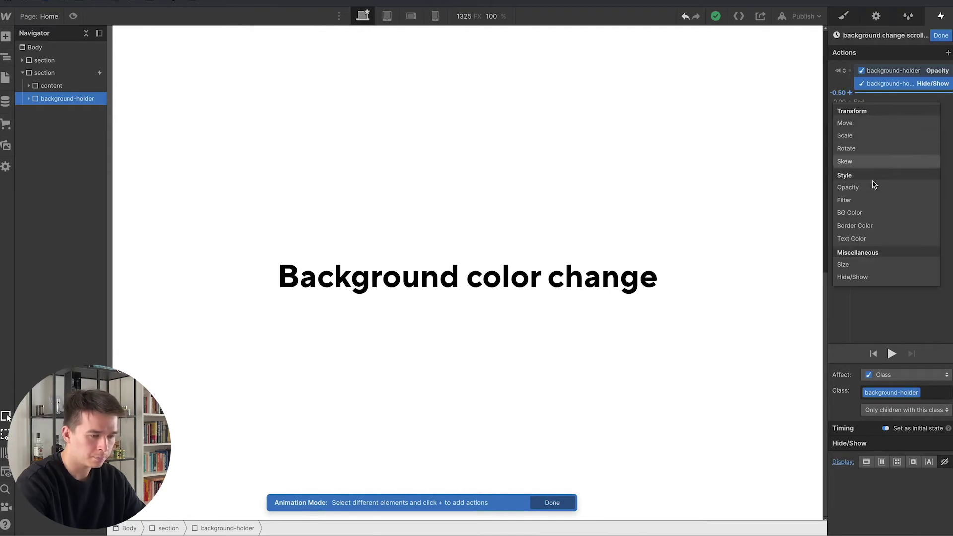
click(876, 277)
click(866, 525)
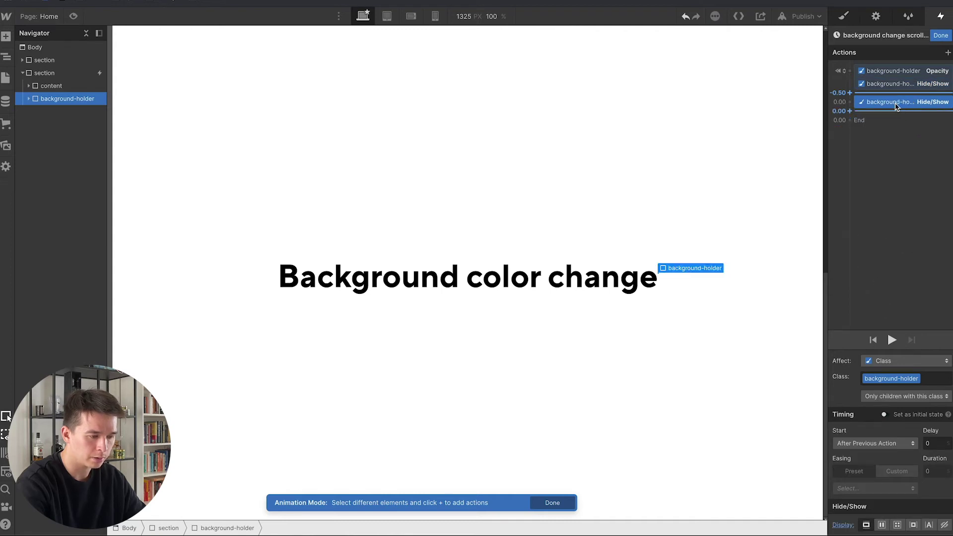
Add an Opacity step fading to 100 over 0.8 s with Ease easing, then finish editing.
drag(873, 102, 850, 103)
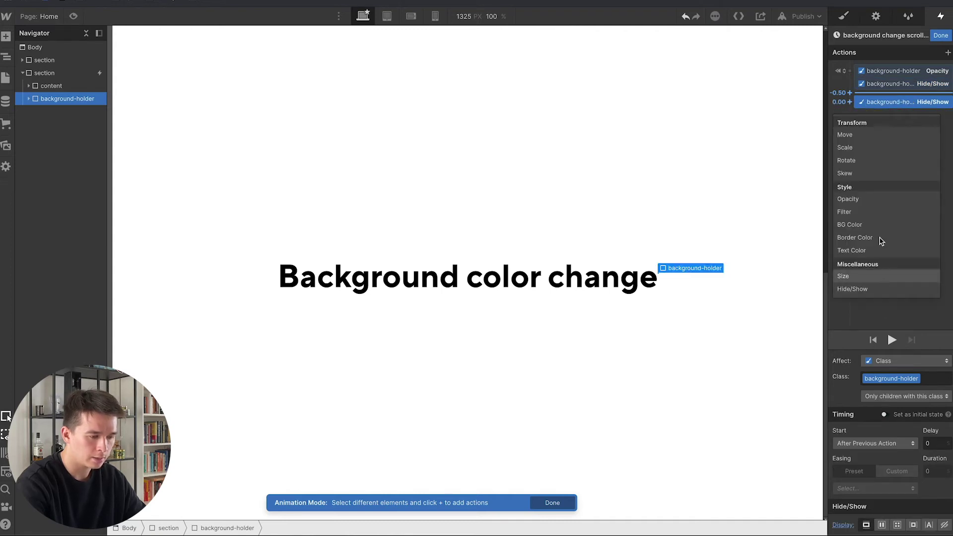
click(883, 205)
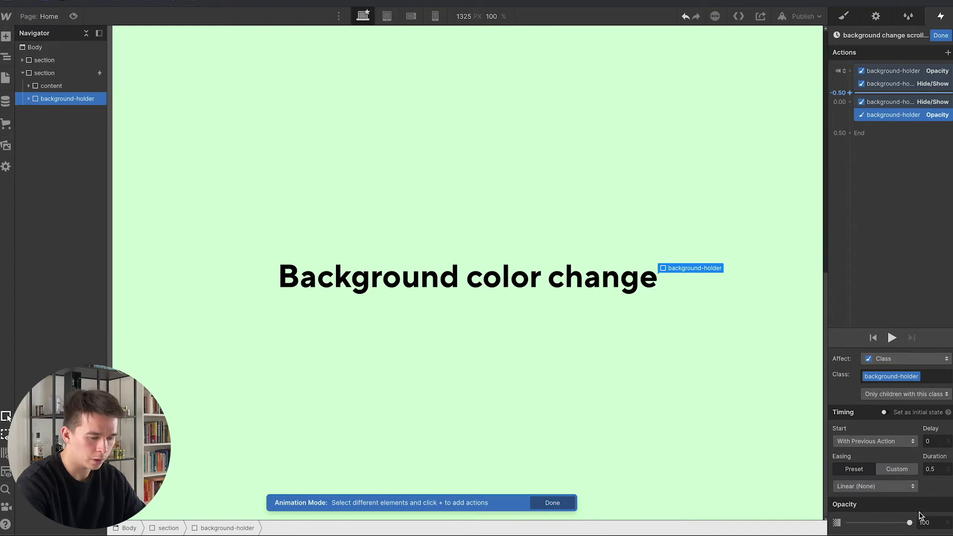
click(938, 466)
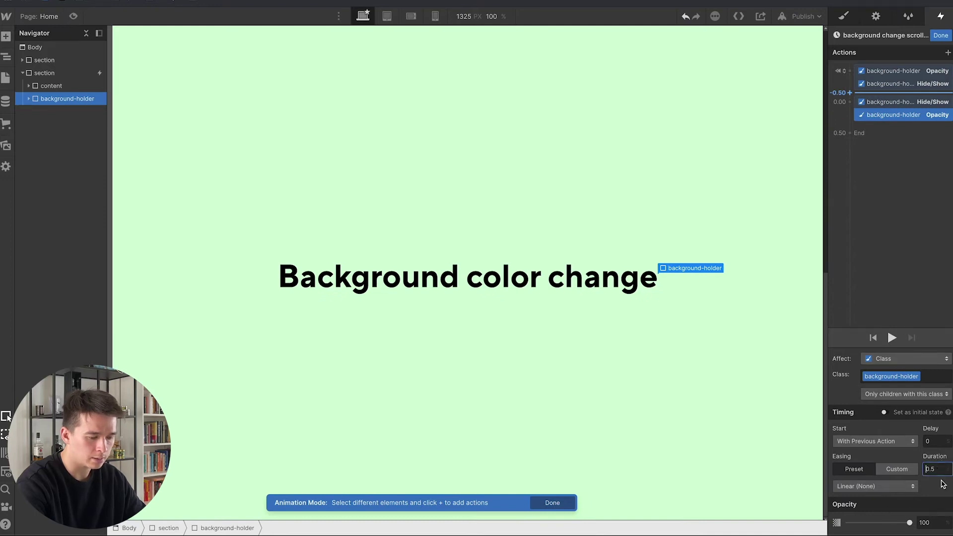
text(1)
click(888, 489)
click(854, 43)
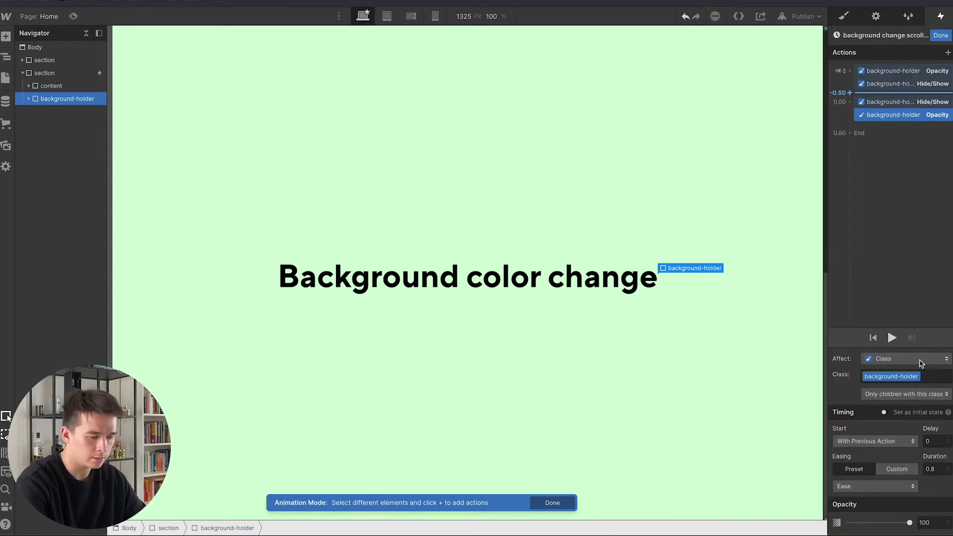
click(940, 36)
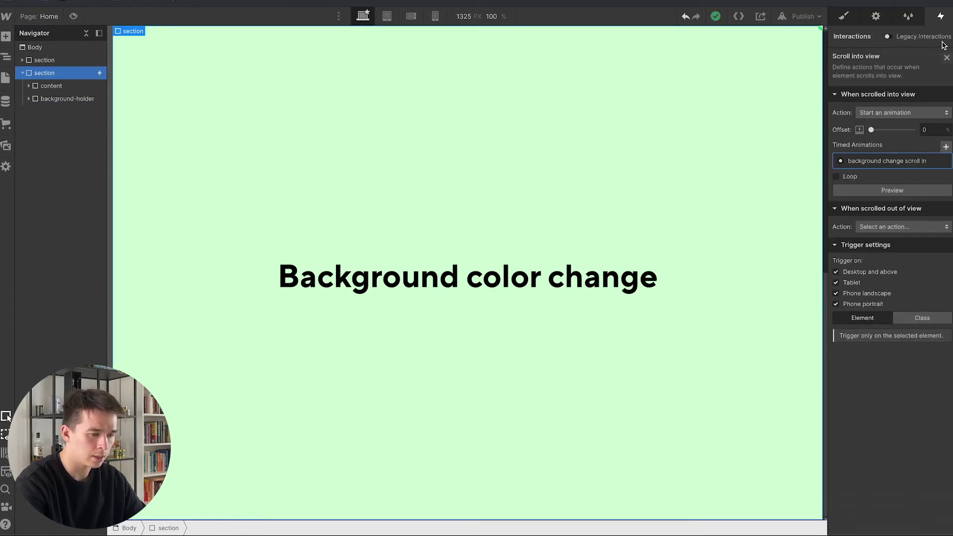
Make scrolling out of view start a duplicate of the scroll-in animation.
click(905, 227)
click(895, 255)
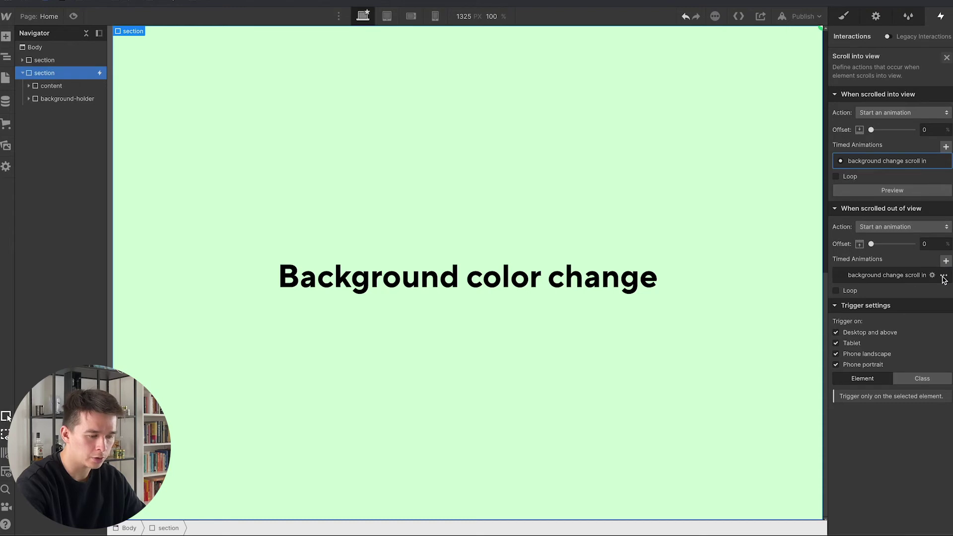
click(944, 277)
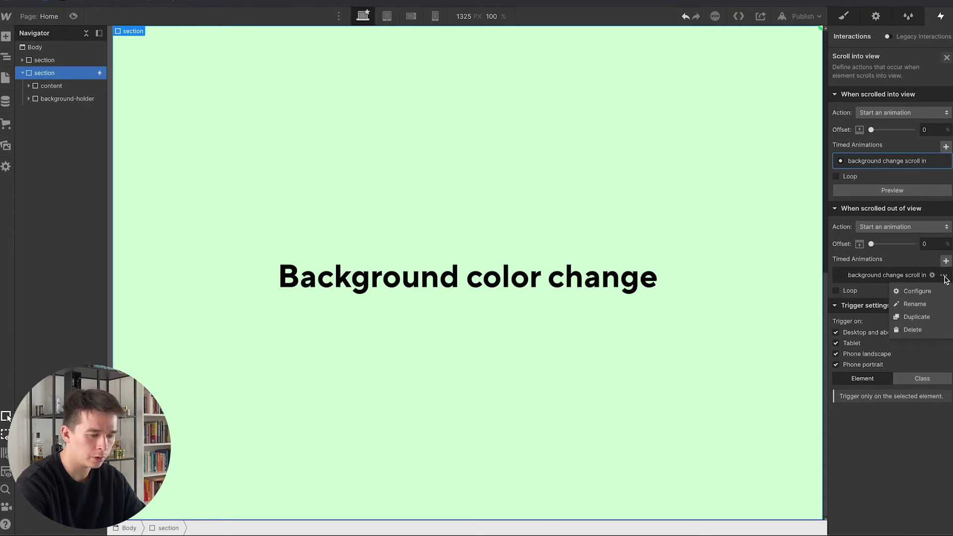
click(917, 316)
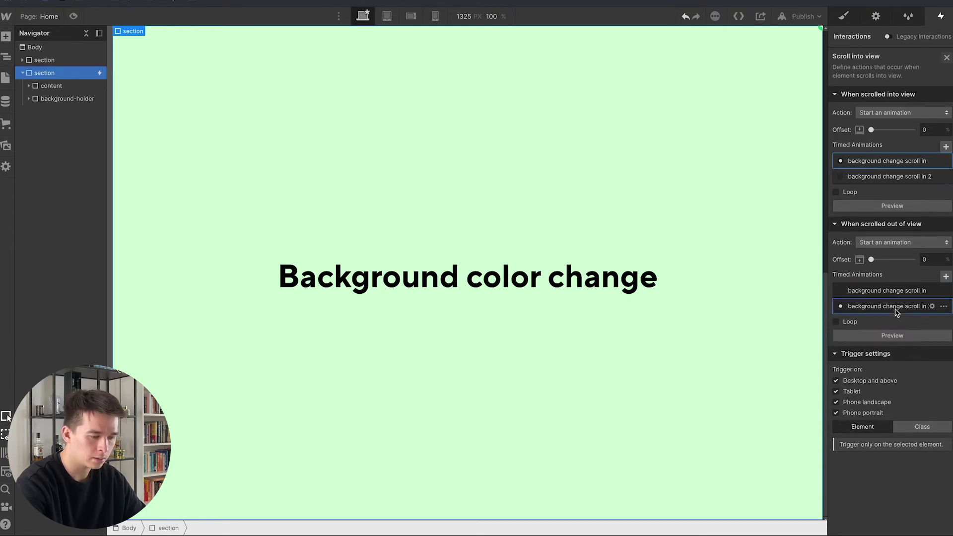
Open the duplicated animation and start renaming its title.
click(891, 304)
click(899, 35)
click(922, 36)
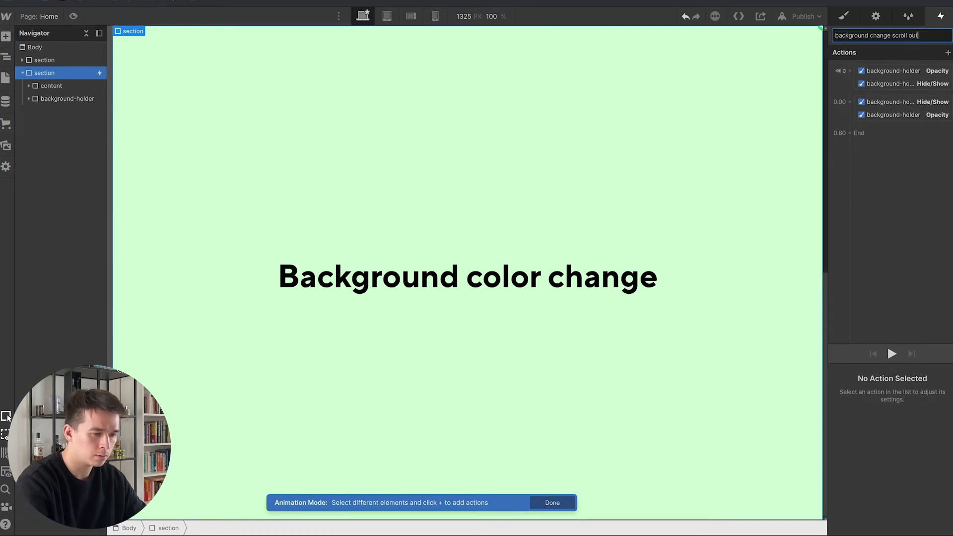
Rename it 'background change scroll out', delete the initial-state steps, move Hide/Show after Opacity.
text(out)
key(Return)
click(903, 71)
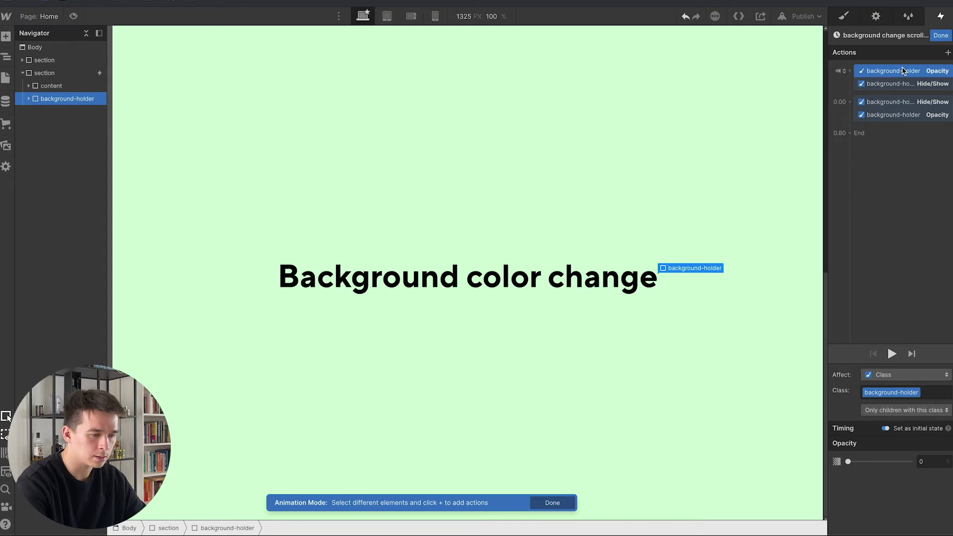
shift+click(902, 85)
key(Delete)
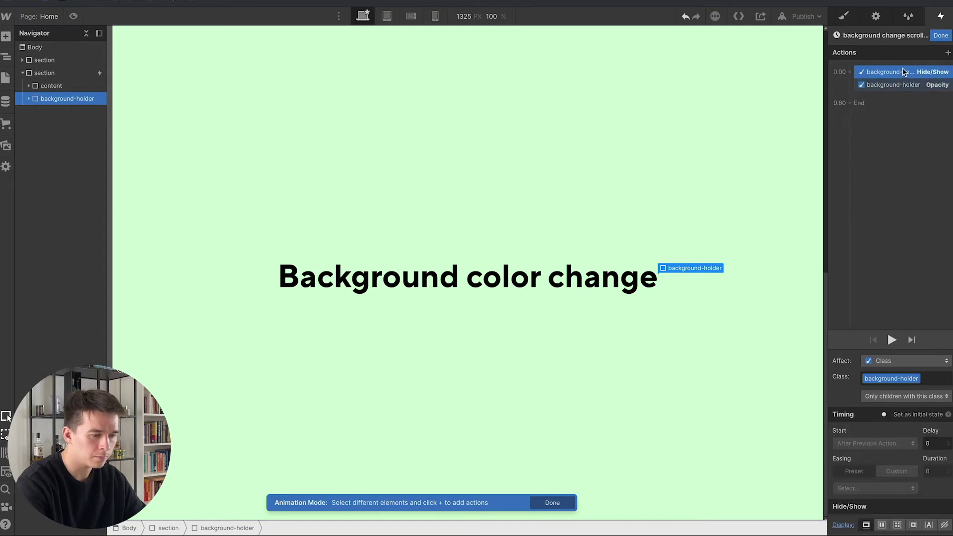
mouse_move(906, 76)
mouse_down()
mouse_move(903, 94)
mouse_move(901, 78)
mouse_up()
Set the Opacity step to fade the background holder to 0, then finish editing.
click(898, 75)
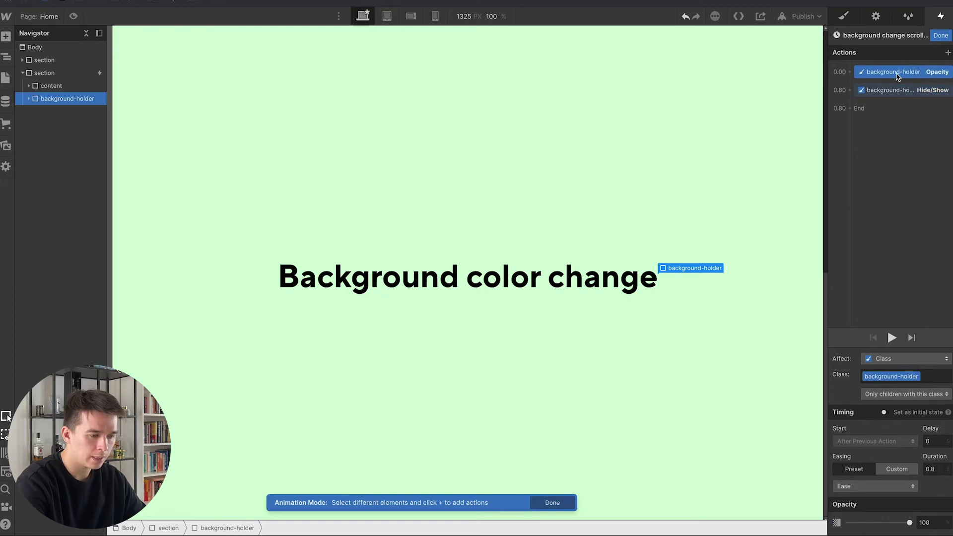
drag(909, 524, 835, 530)
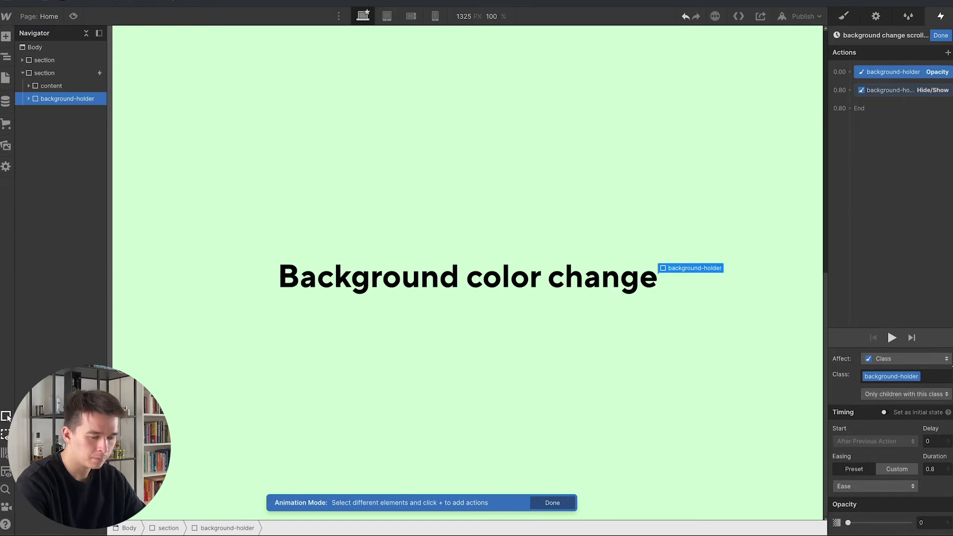
click(894, 90)
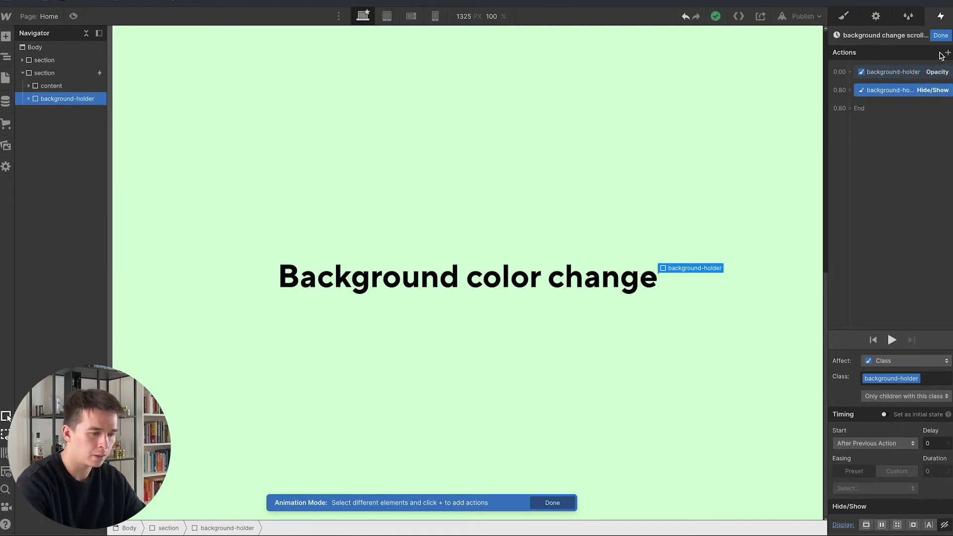
click(940, 35)
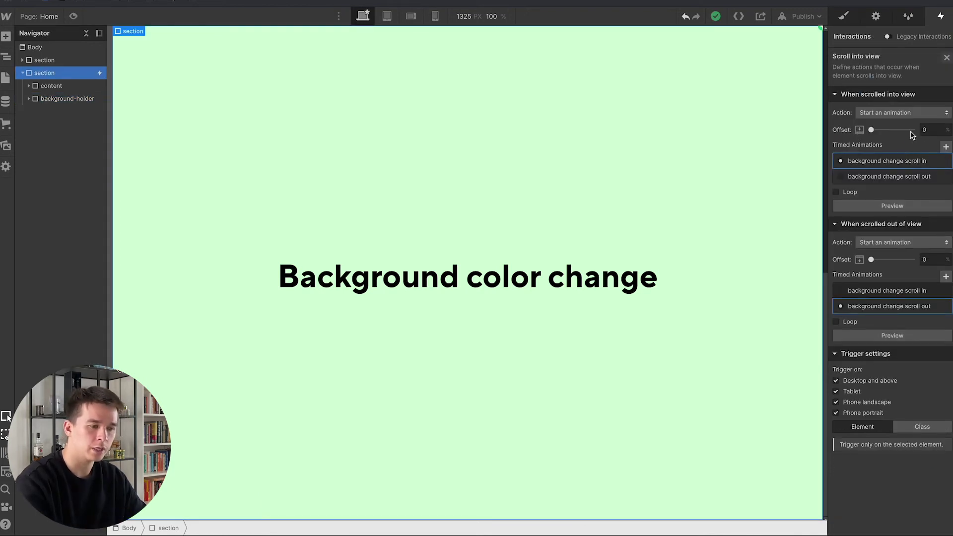
Set both the scroll-into-view and scroll-out-of-view offsets to 30%.
drag(911, 131, 884, 130)
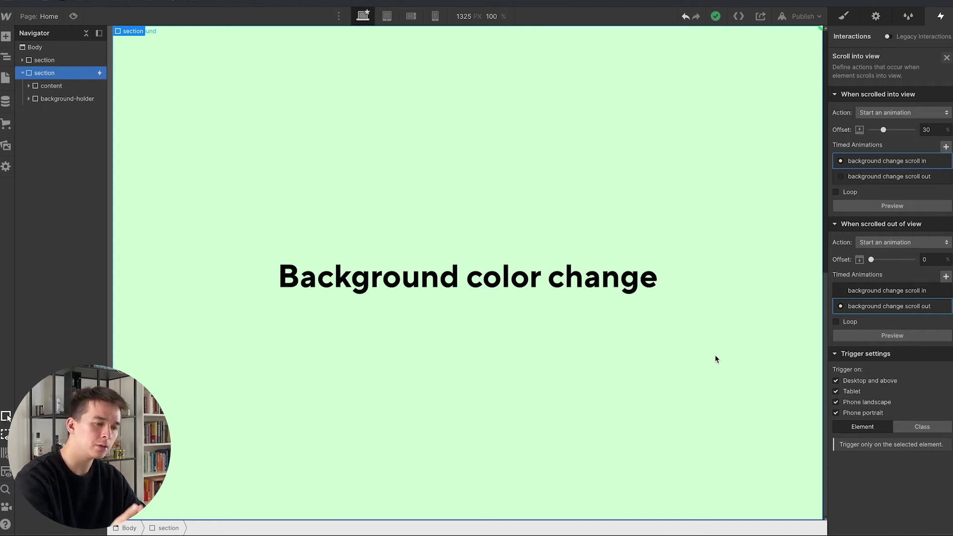
click(936, 259)
text(30)
key(Return)
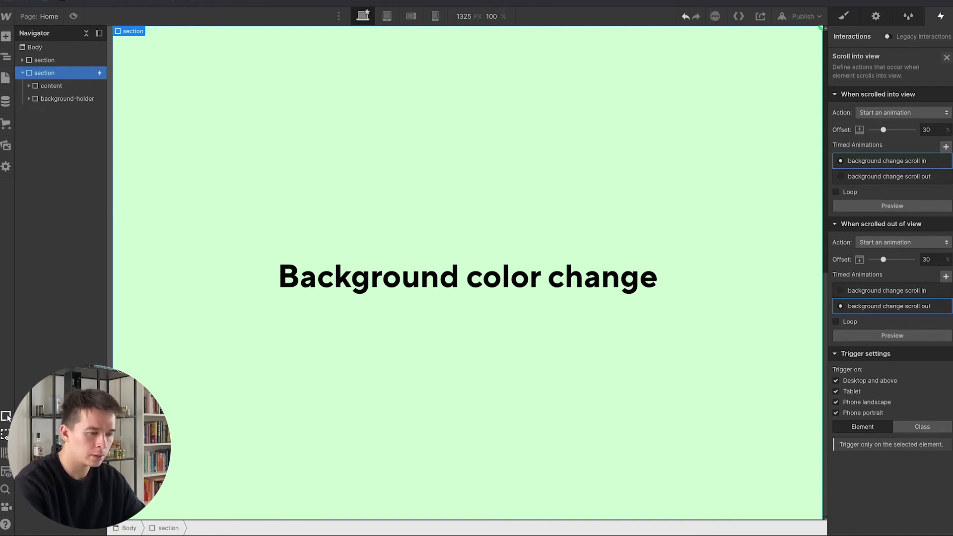
click(947, 58)
Select the first section in the Style panel and preview the page to test the fade.
click(843, 16)
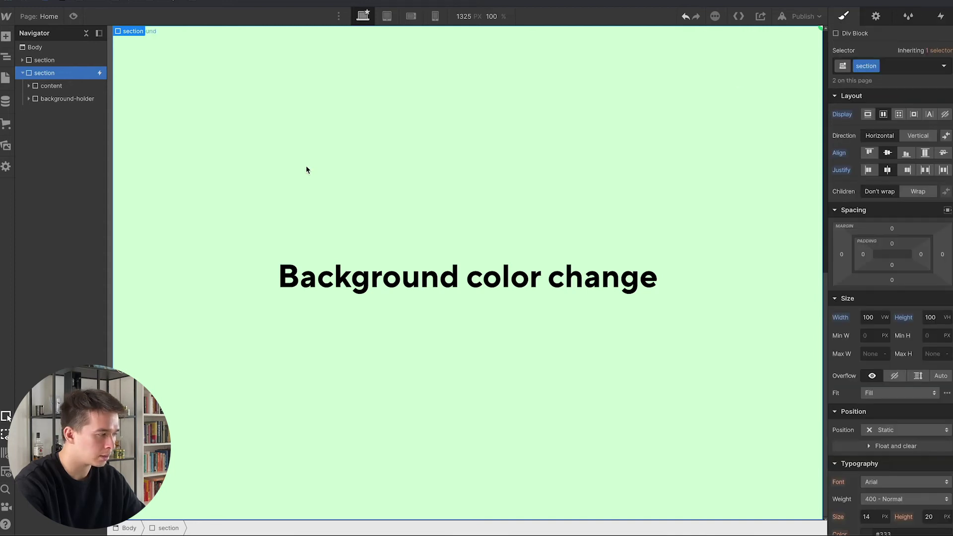
click(45, 60)
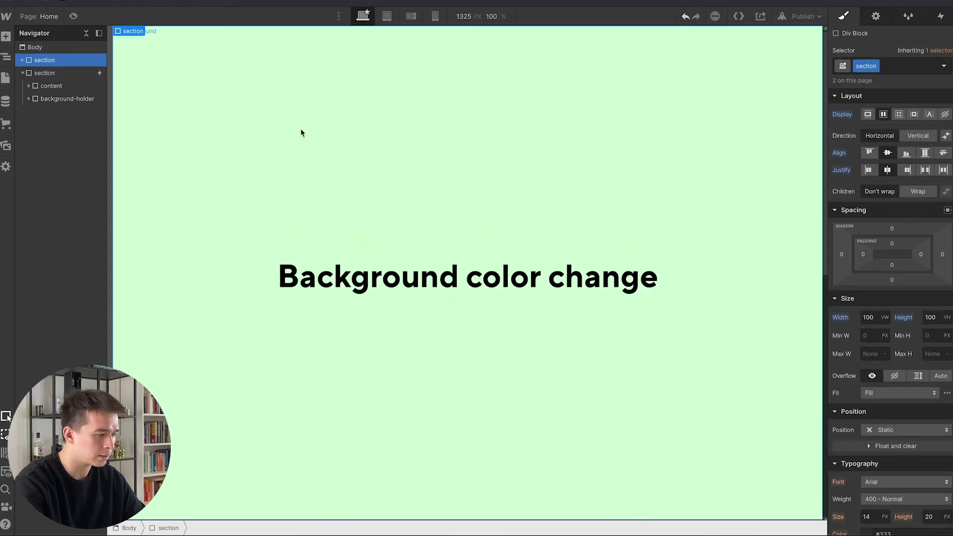
click(73, 17)
scroll(195, 297, down, 8)
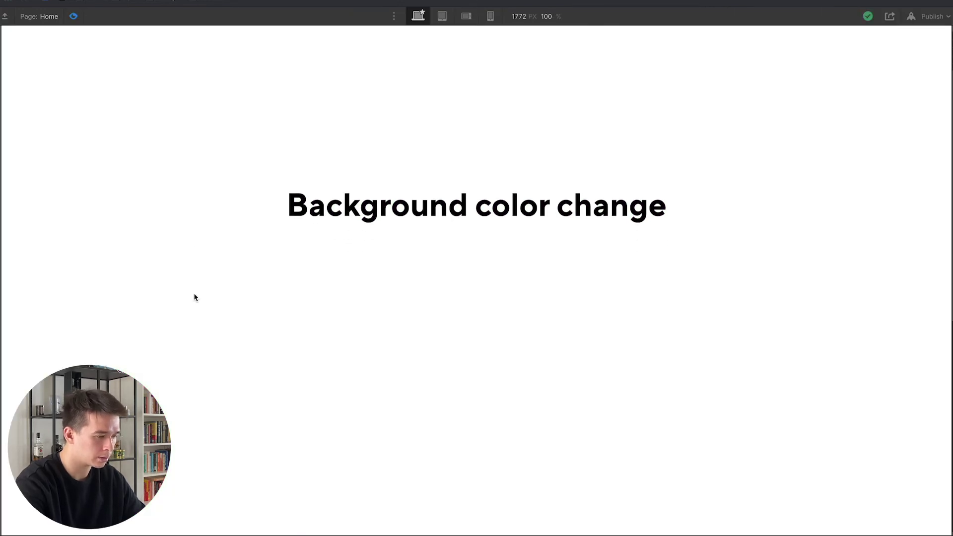
scroll(195, 297, down, 3)
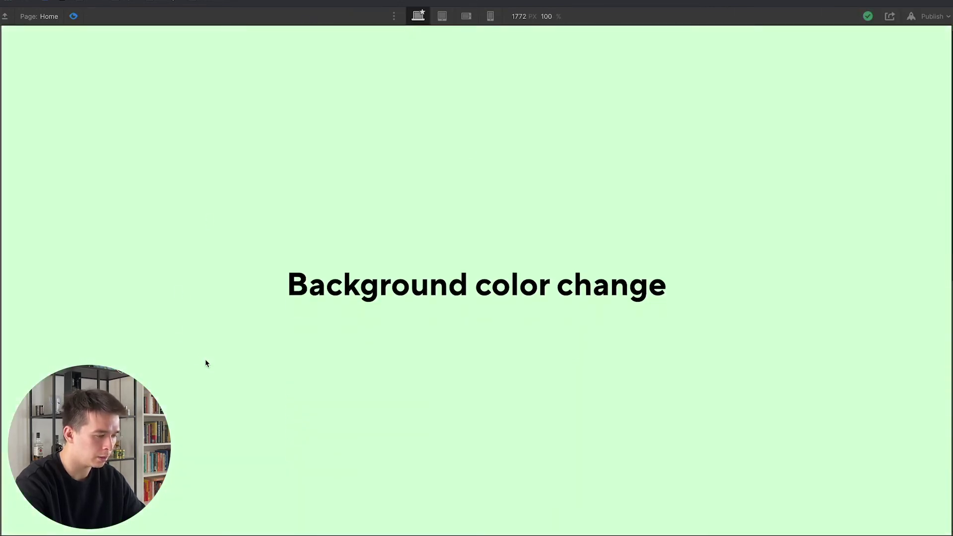
scroll(206, 363, down, 5)
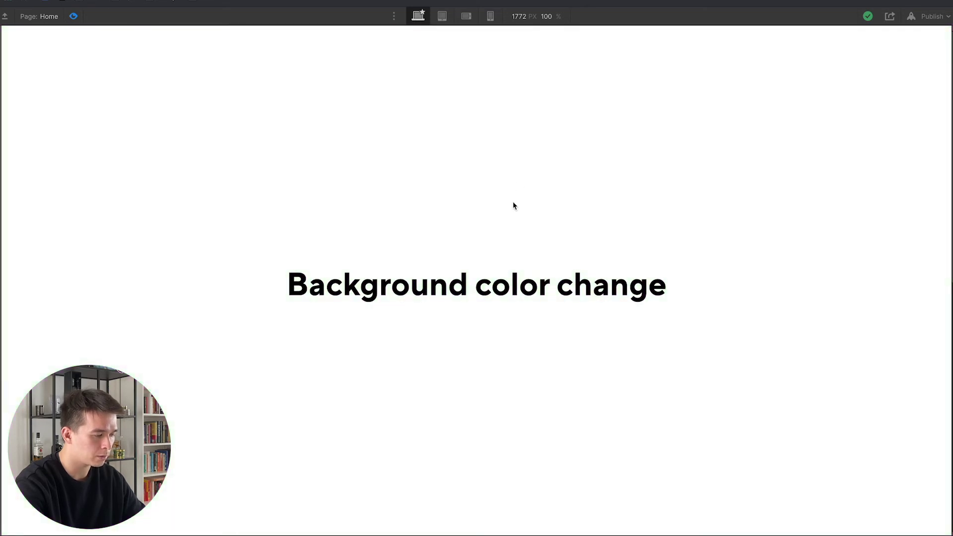
scroll(330, 370, up, 3)
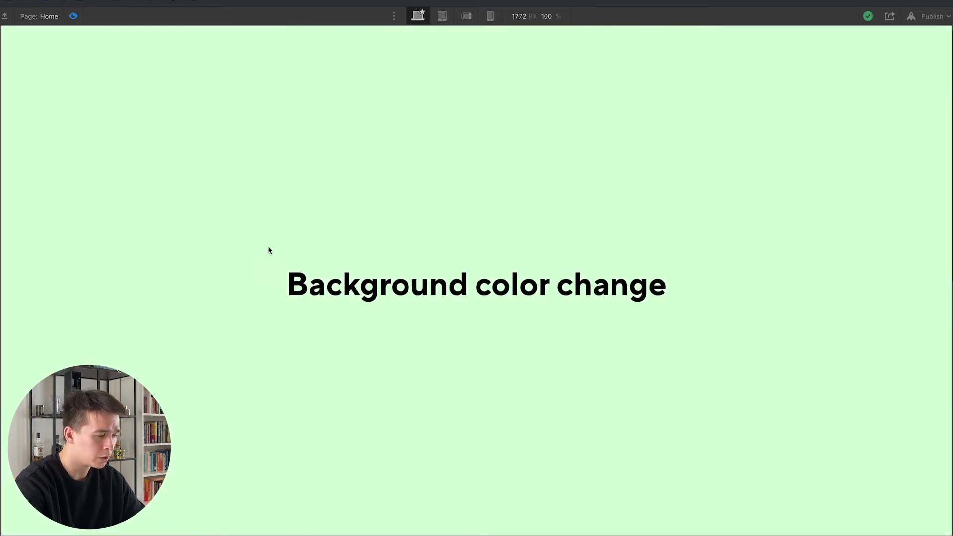
click(74, 17)
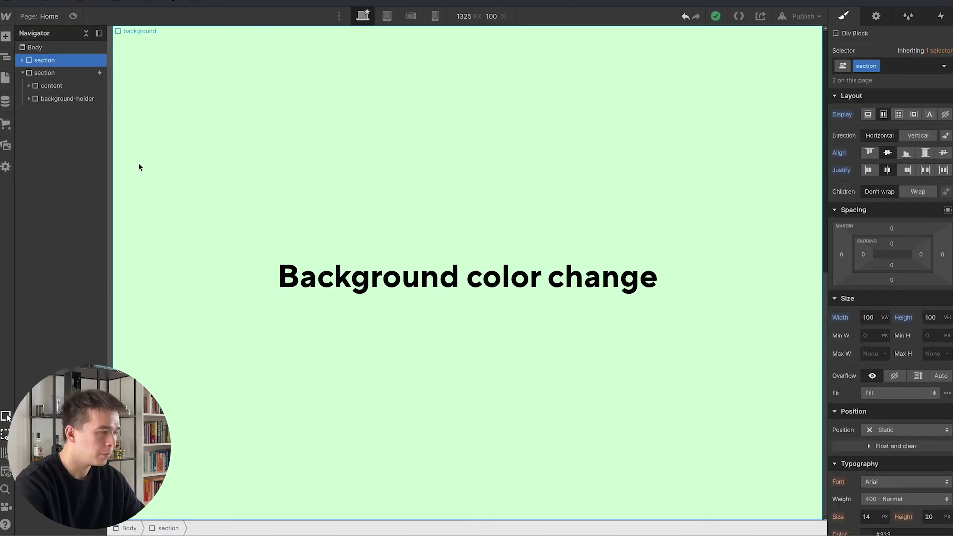
Duplicate the second section with Ctrl+D to create a third section.
click(47, 73)
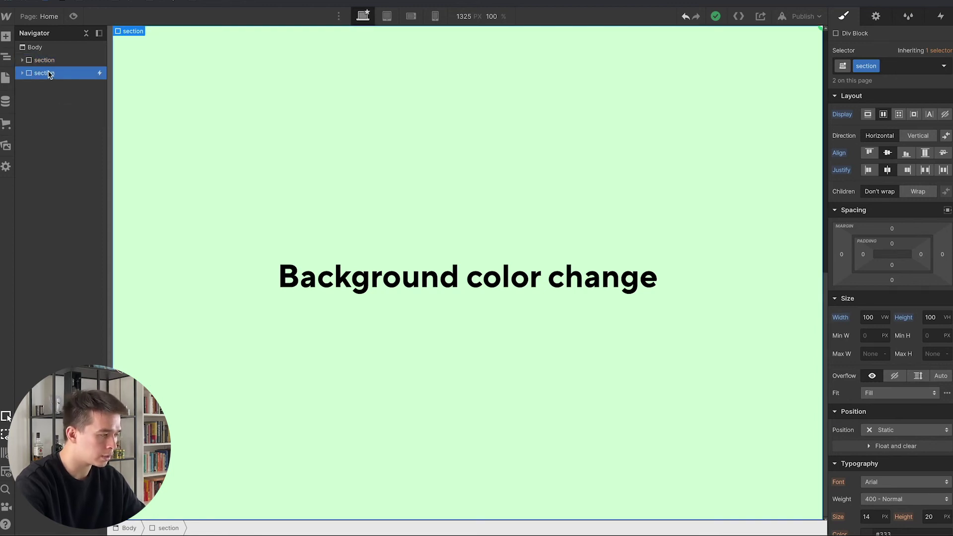
key(ctrl+d)
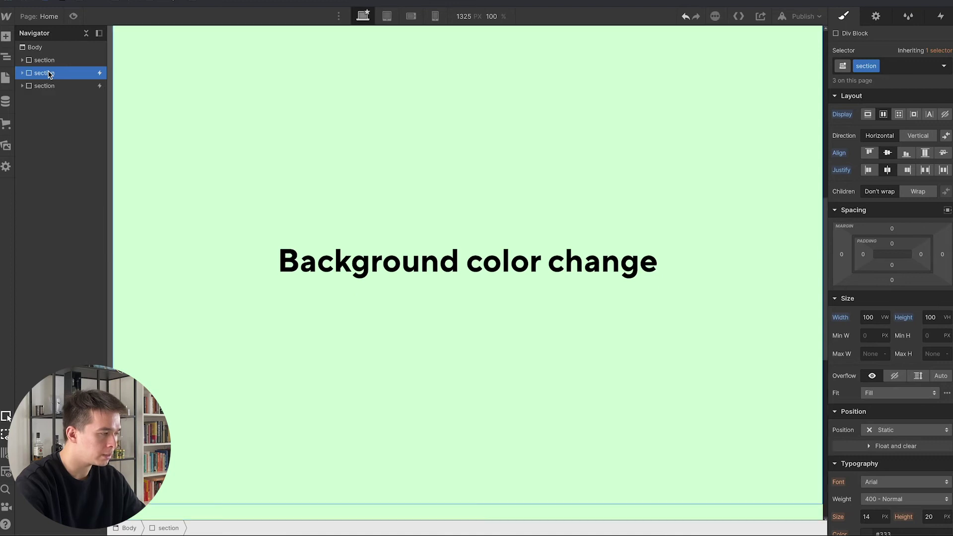
click(46, 87)
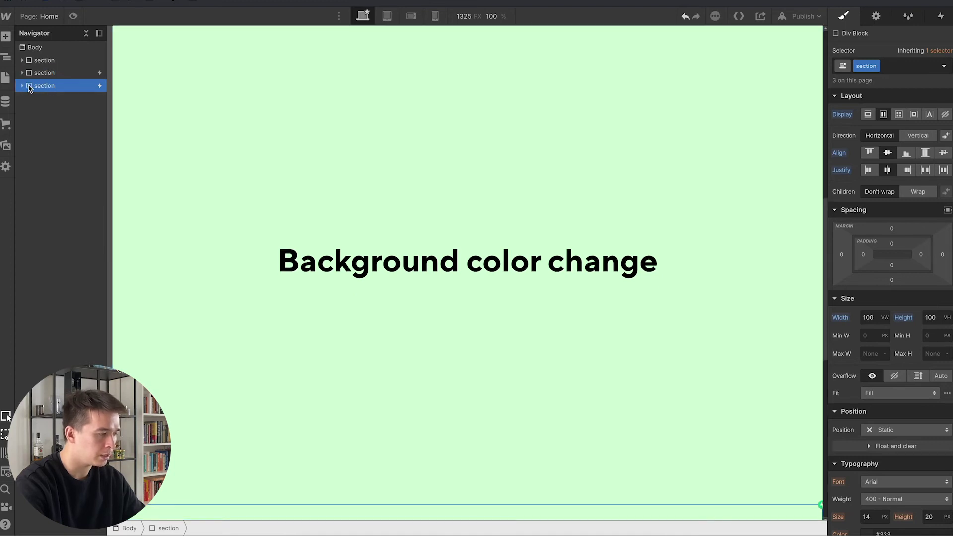
Expand the third section and its background-holder in the Navigator and select the background layer.
click(23, 86)
click(64, 112)
click(28, 111)
click(70, 125)
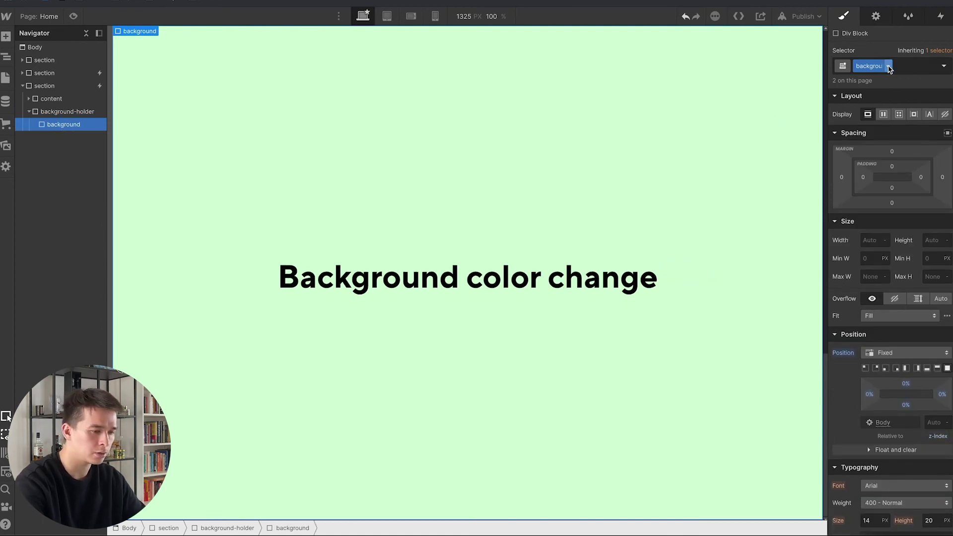
click(889, 67)
Duplicate the class as 'background 2' and change its background colour from green to pale blue.
click(884, 94)
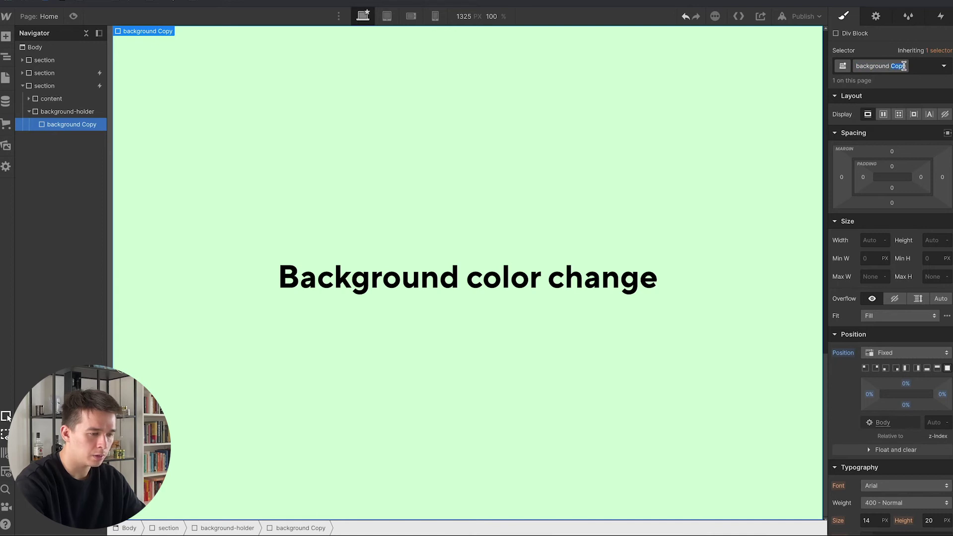
text(2)
key(Return)
scroll(876, 303, down, 8)
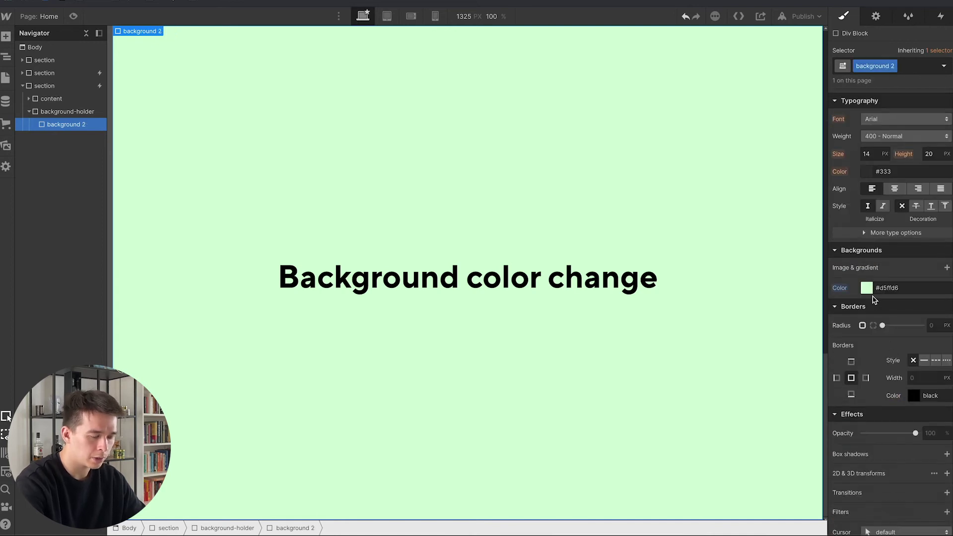
click(866, 288)
drag(906, 389, 912, 389)
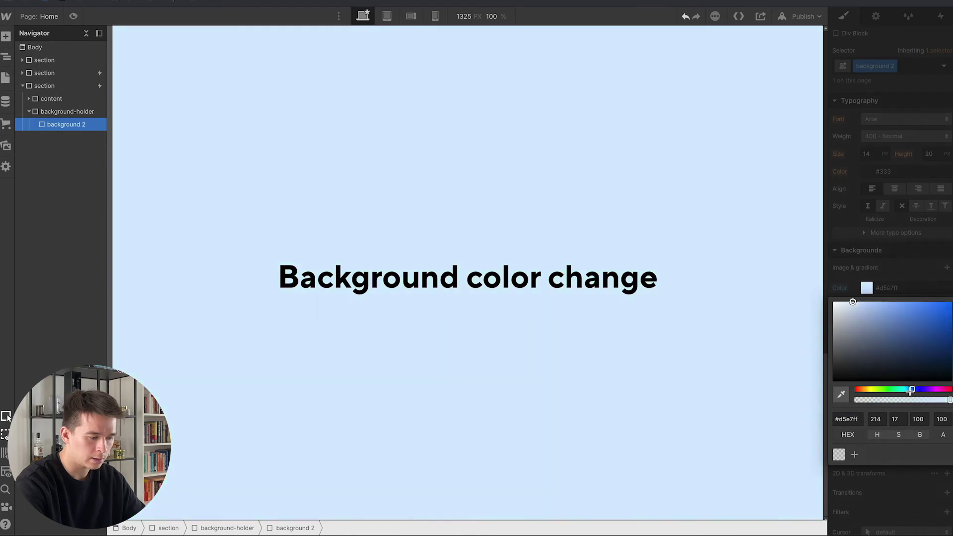
drag(909, 327, 853, 290)
Select the section and check its scroll interactions before returning to its style settings.
click(147, 192)
key(h)
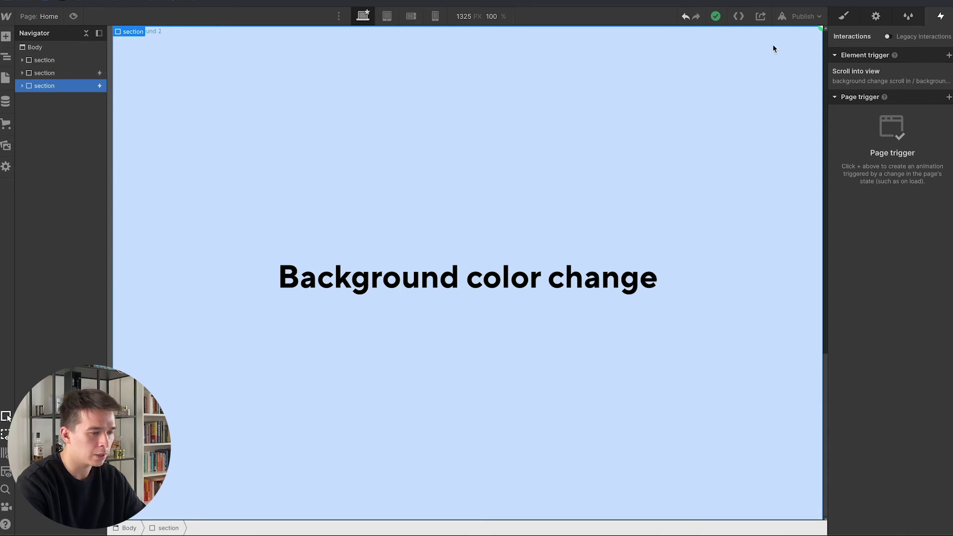
key(s)
click(75, 18)
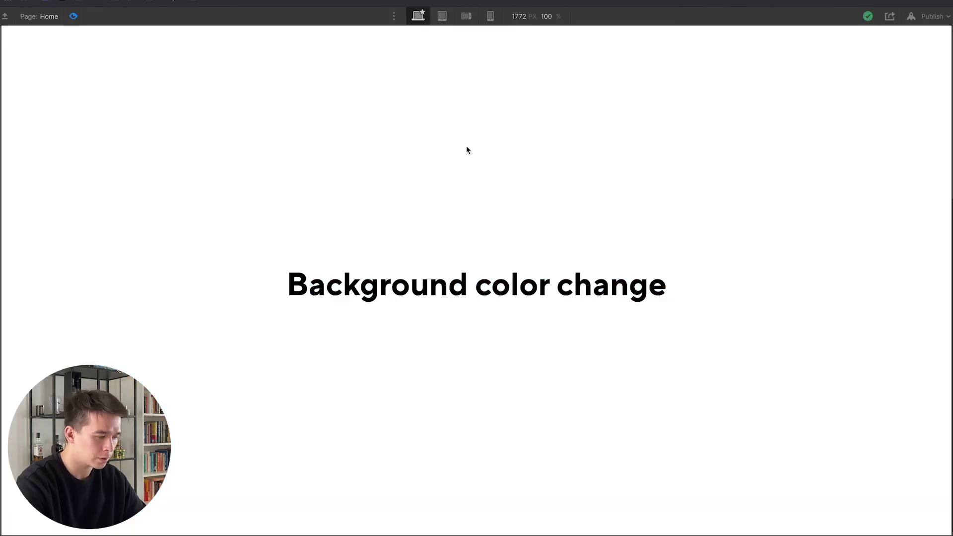
scroll(272, 271, down, 5)
scroll(273, 273, down, 10)
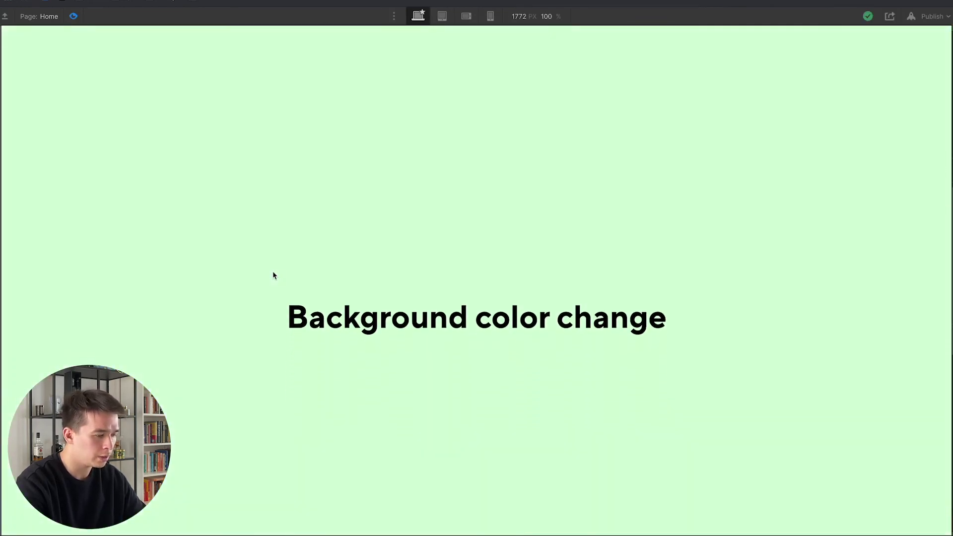
scroll(273, 275, down, 3)
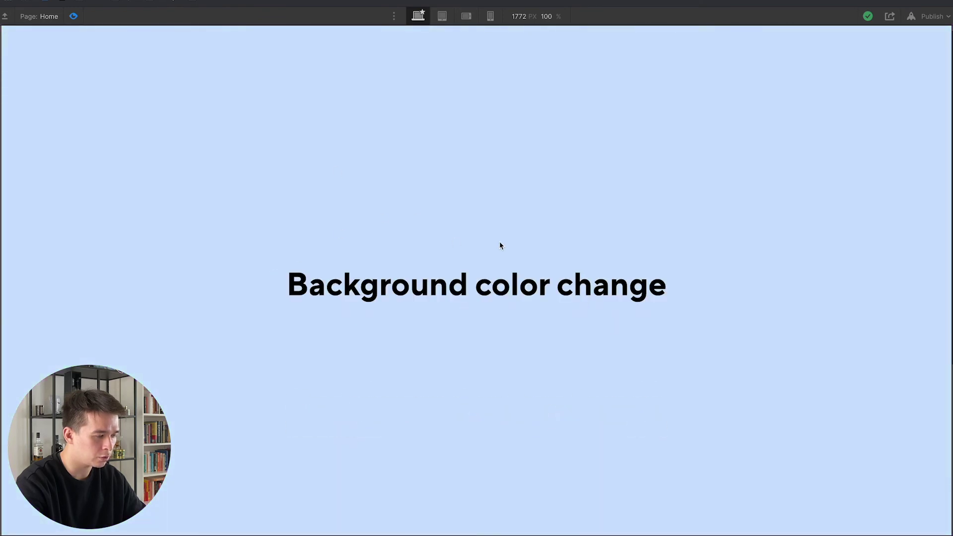
scroll(345, 346, down, 5)
scroll(346, 346, up, 10)
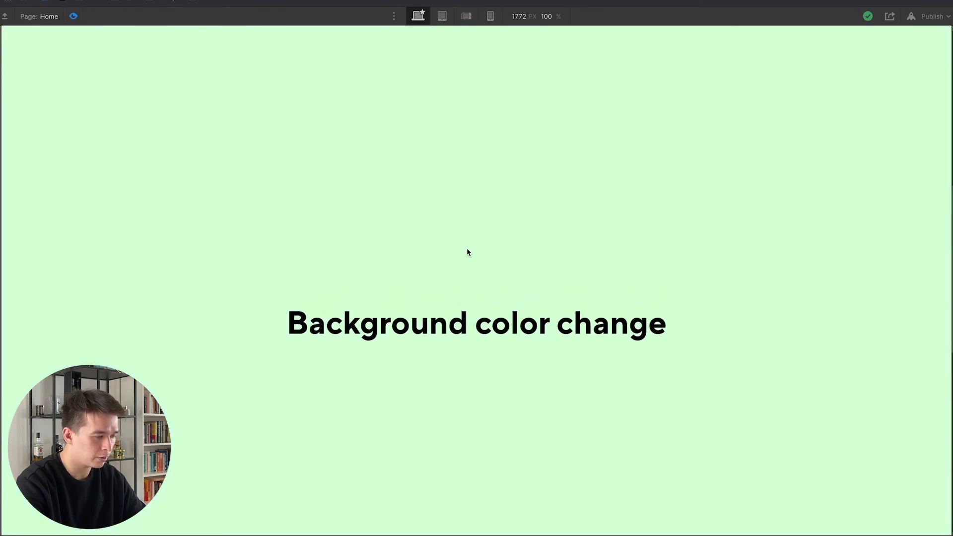
scroll(467, 252, up, 5)
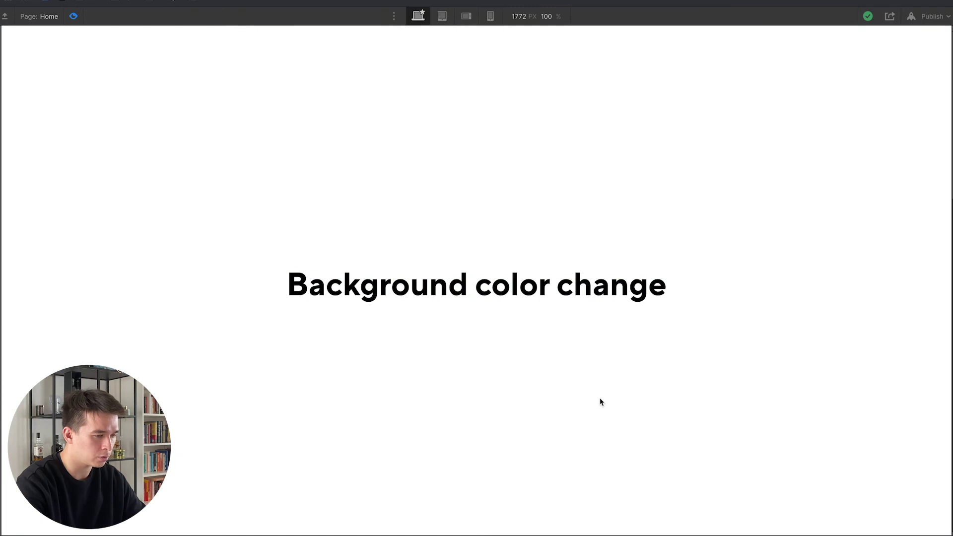
scroll(600, 401, down, 10)
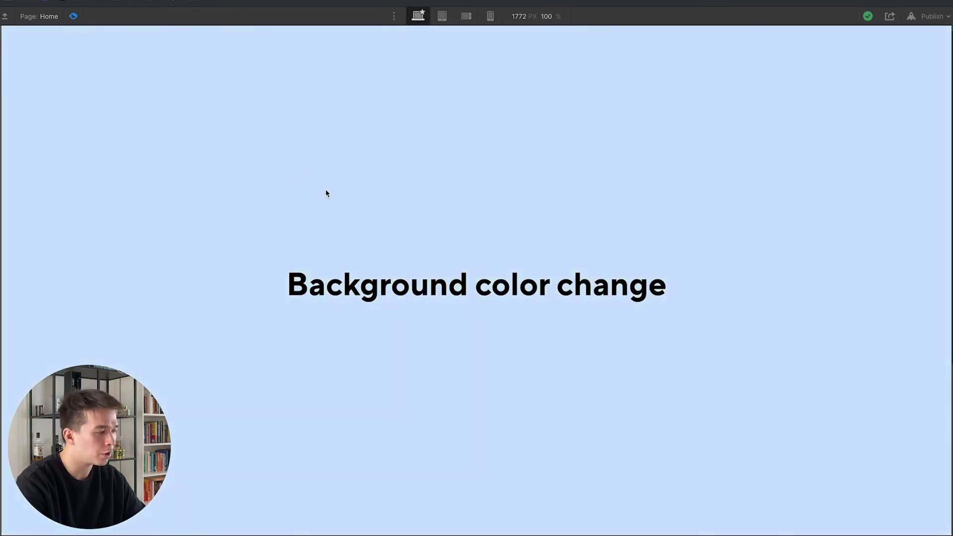
click(74, 17)
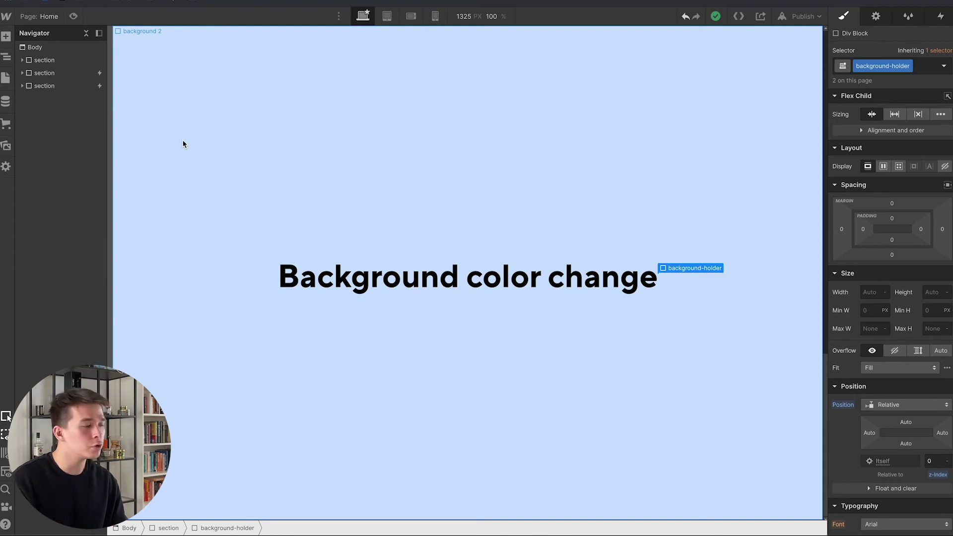
Collapse the third section in the Navigator, expand the second section, and select its content element.
click(22, 86)
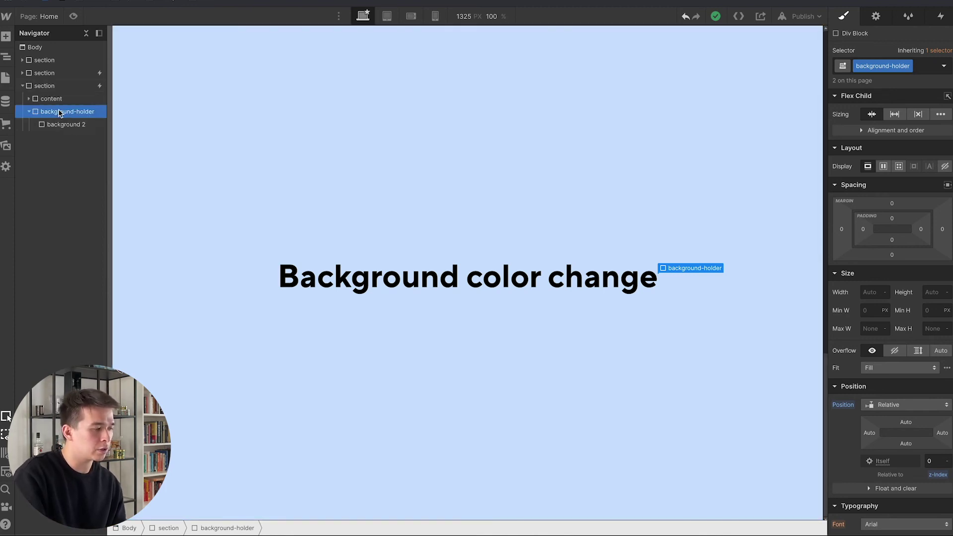
click(22, 86)
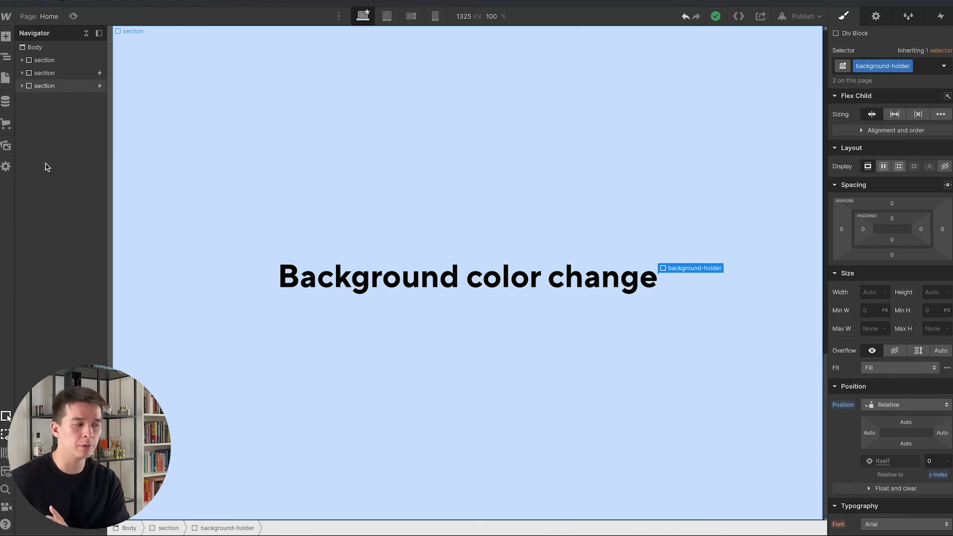
click(44, 72)
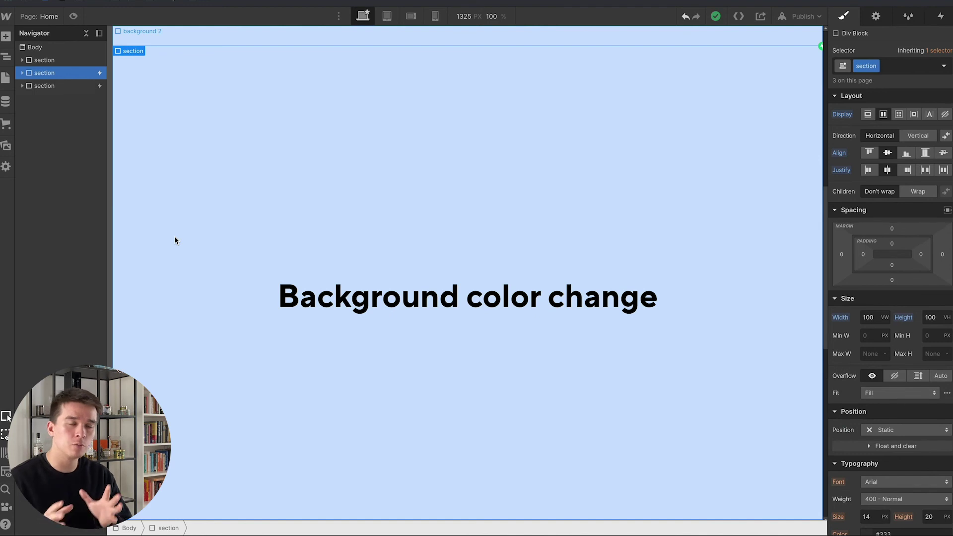
click(22, 72)
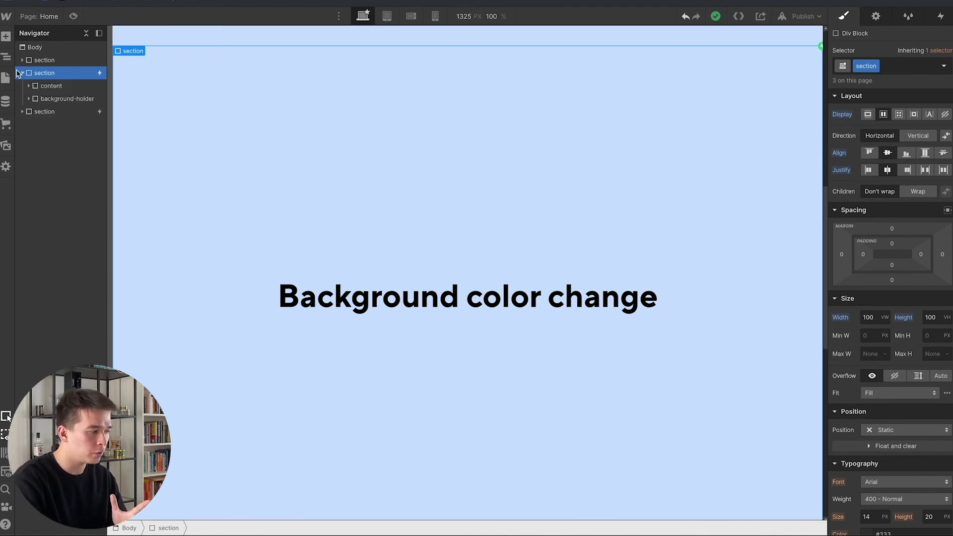
click(57, 88)
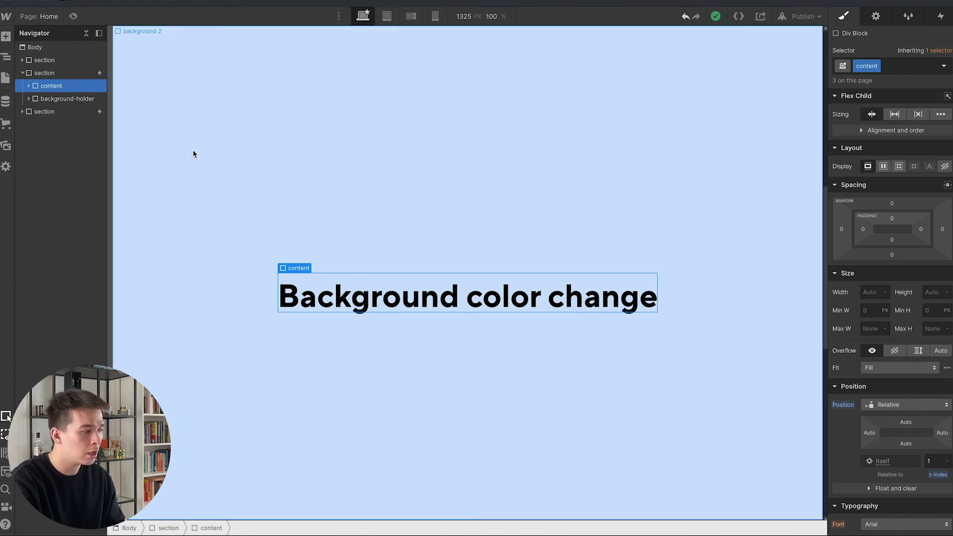
Preview background-holder at z-index 2, then preview again with z-index back at 0.
click(60, 98)
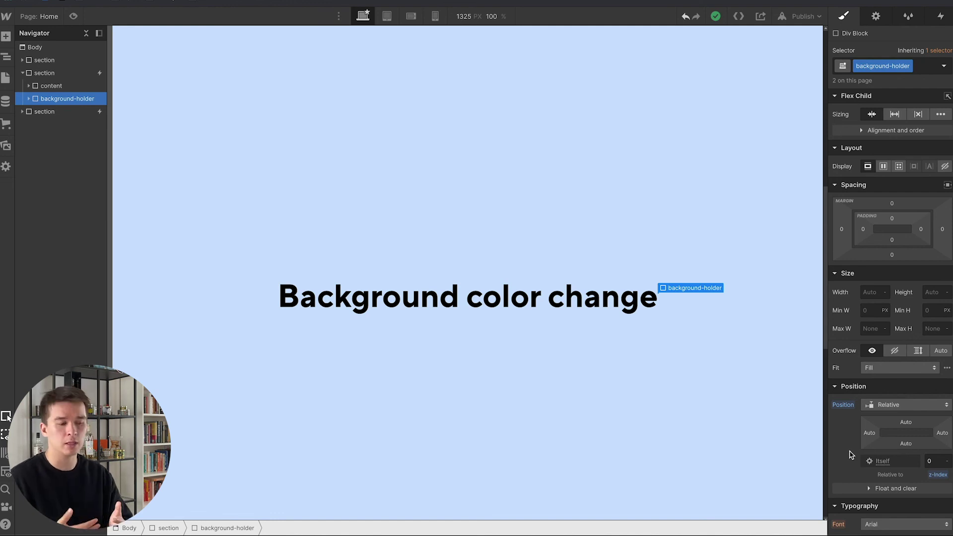
click(941, 458)
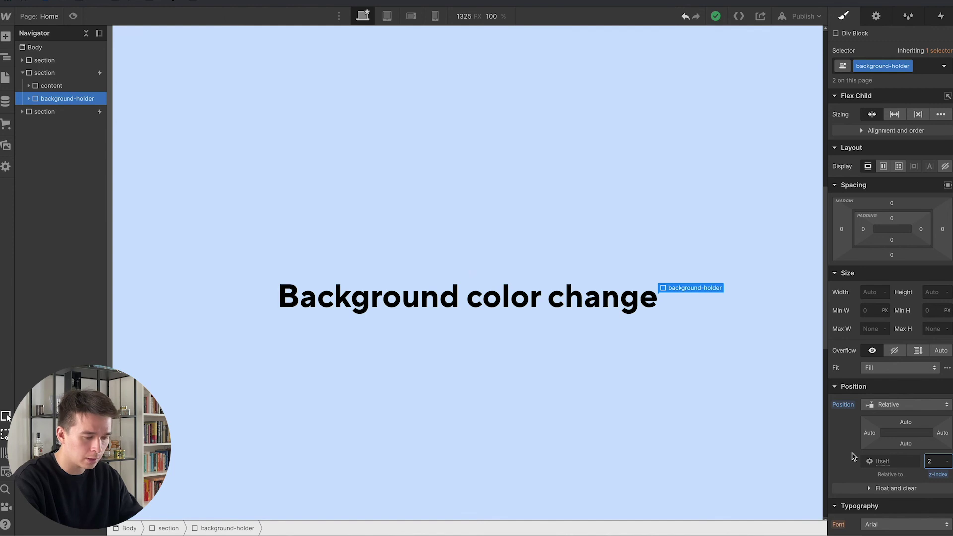
key(Return)
click(73, 16)
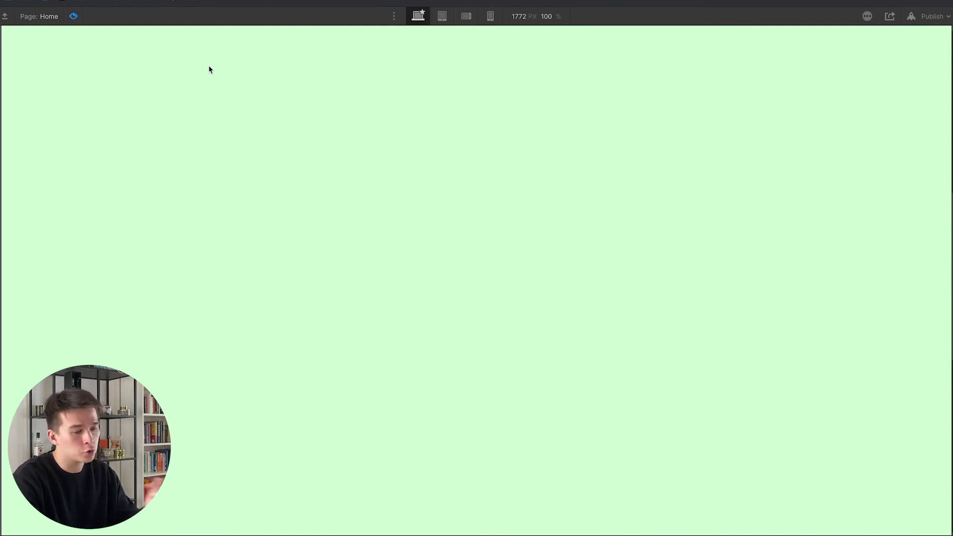
key(Escape)
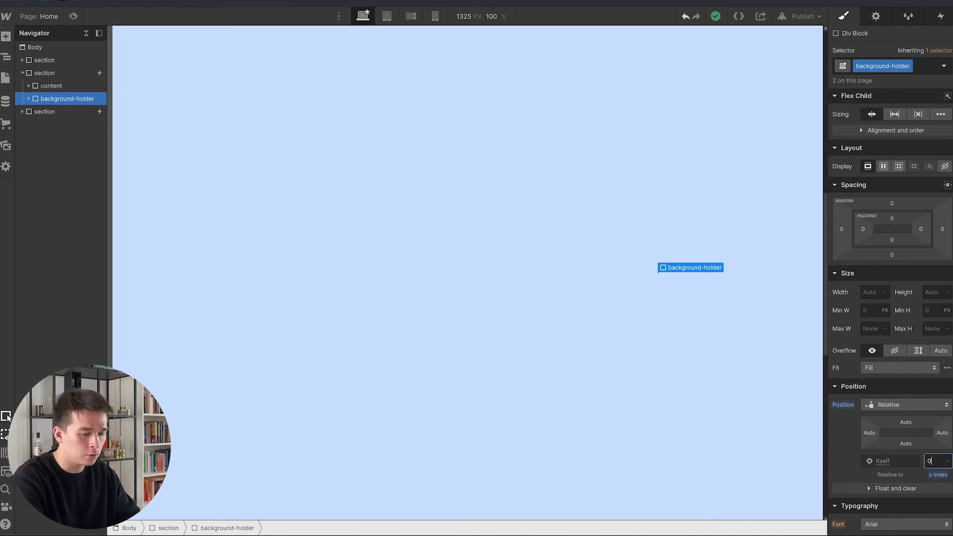
click(73, 16)
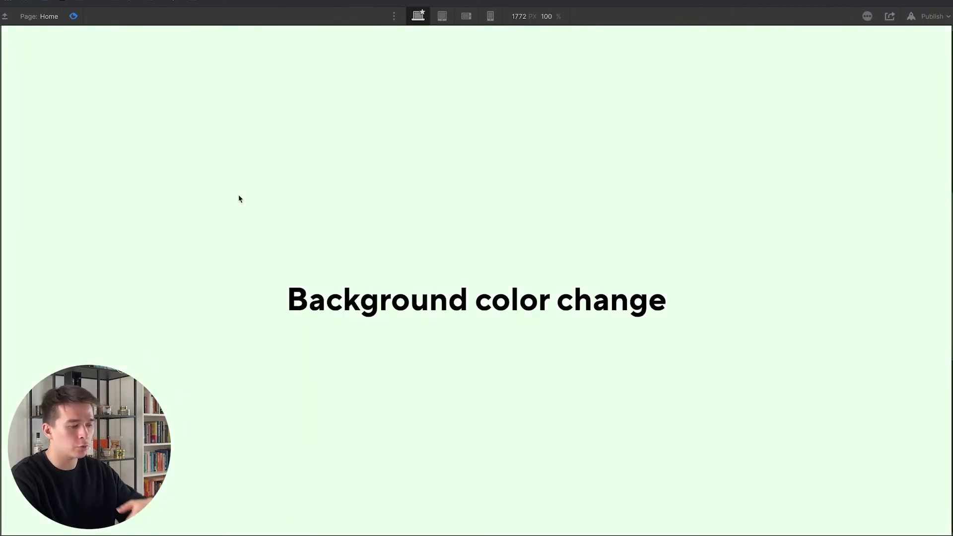